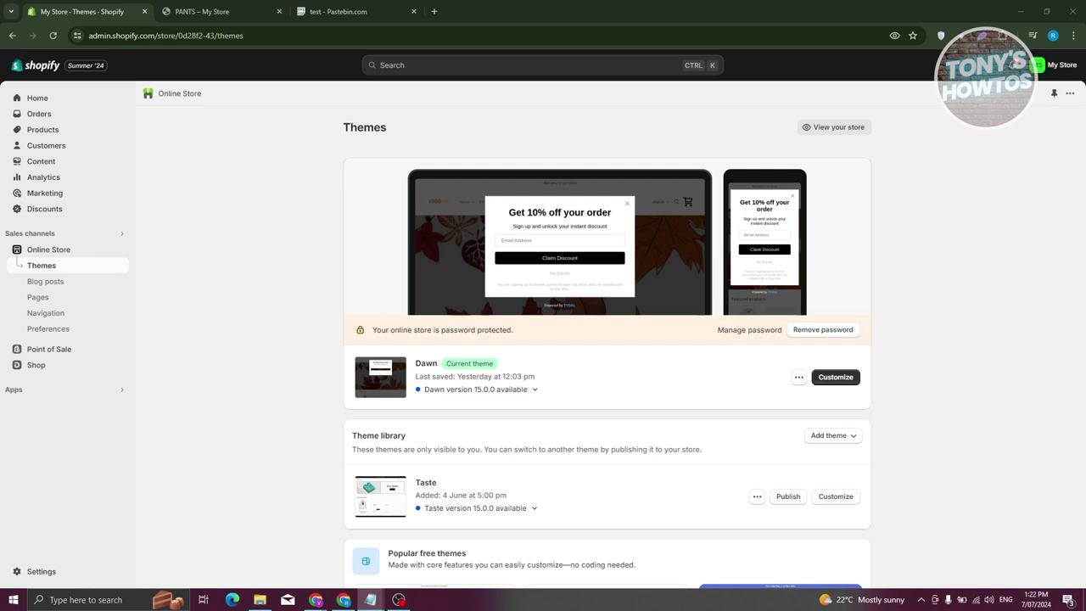
Open the Shopify App Store from the store's Apps and sales channels settings, and close the Pastebin page
click(46, 573)
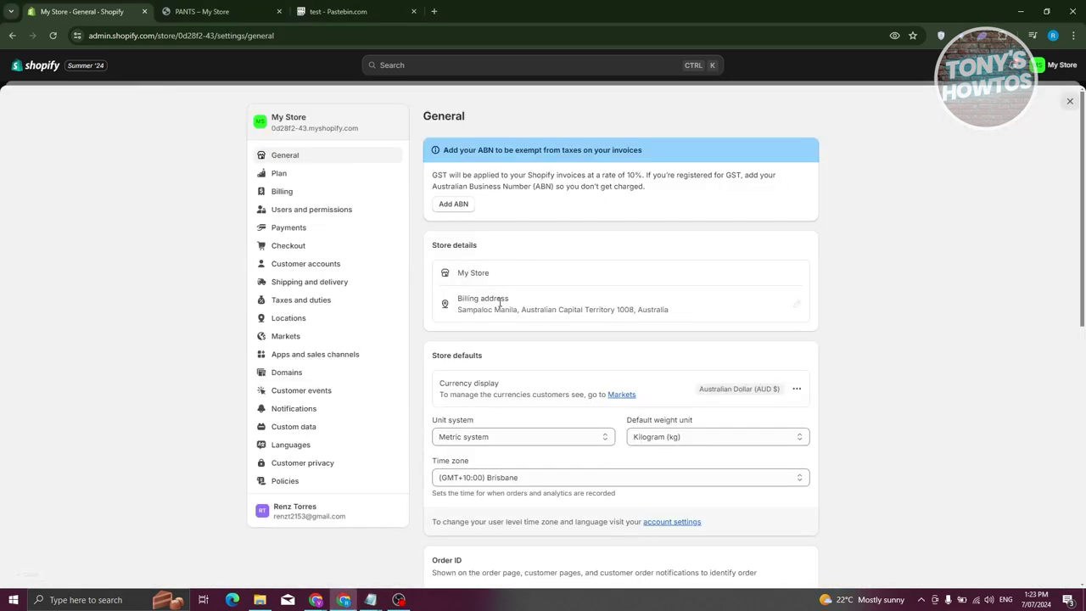
click(332, 361)
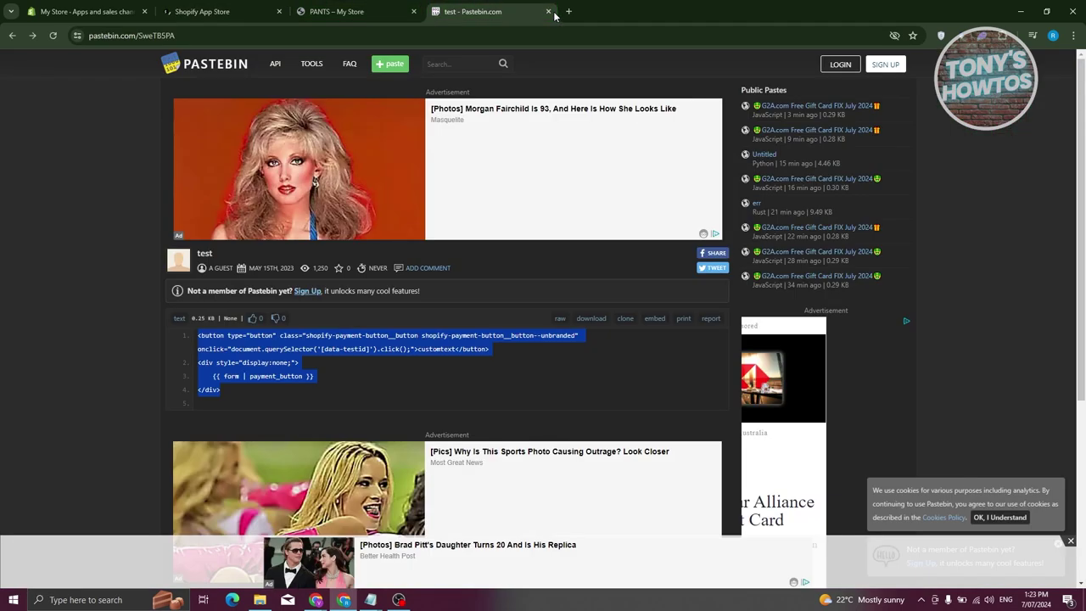
click(548, 11)
click(211, 11)
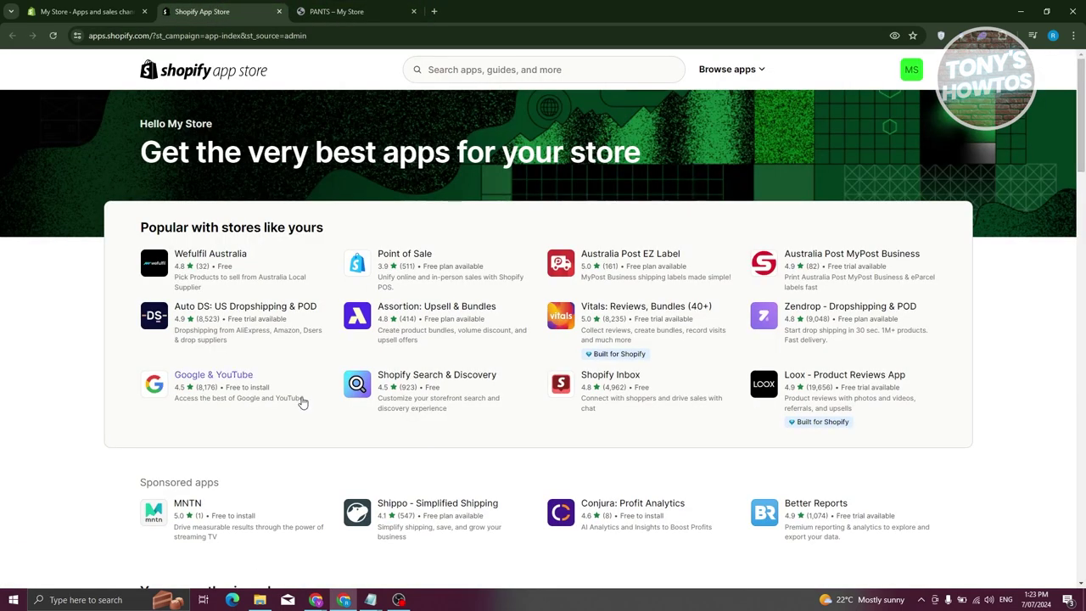
Search the app store for "BUY" and open the Buy Button channel listing
click(619, 77)
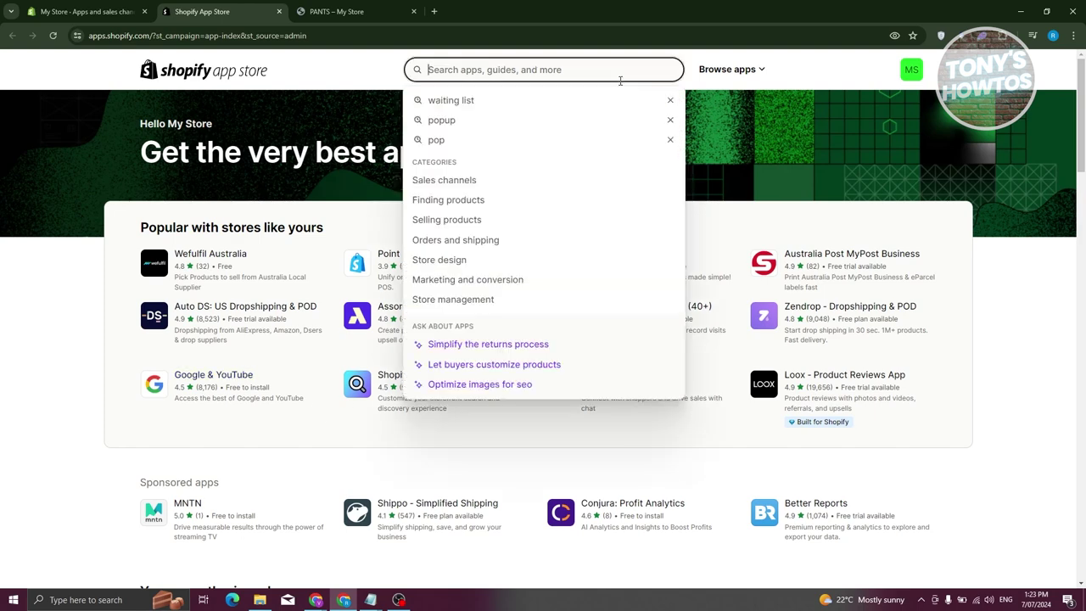
text(BUY)
key(Return)
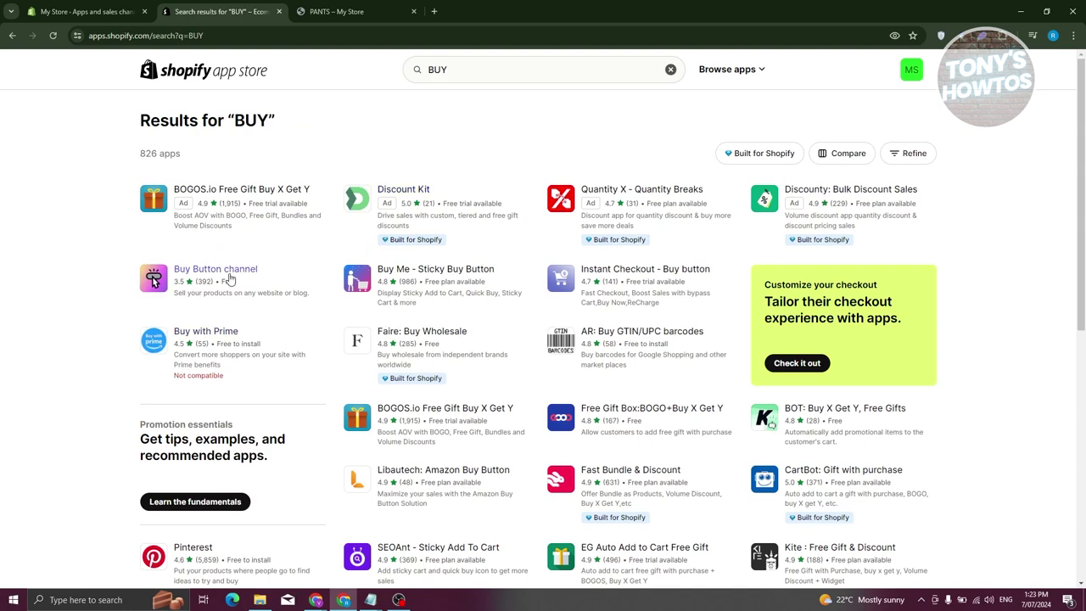
click(231, 278)
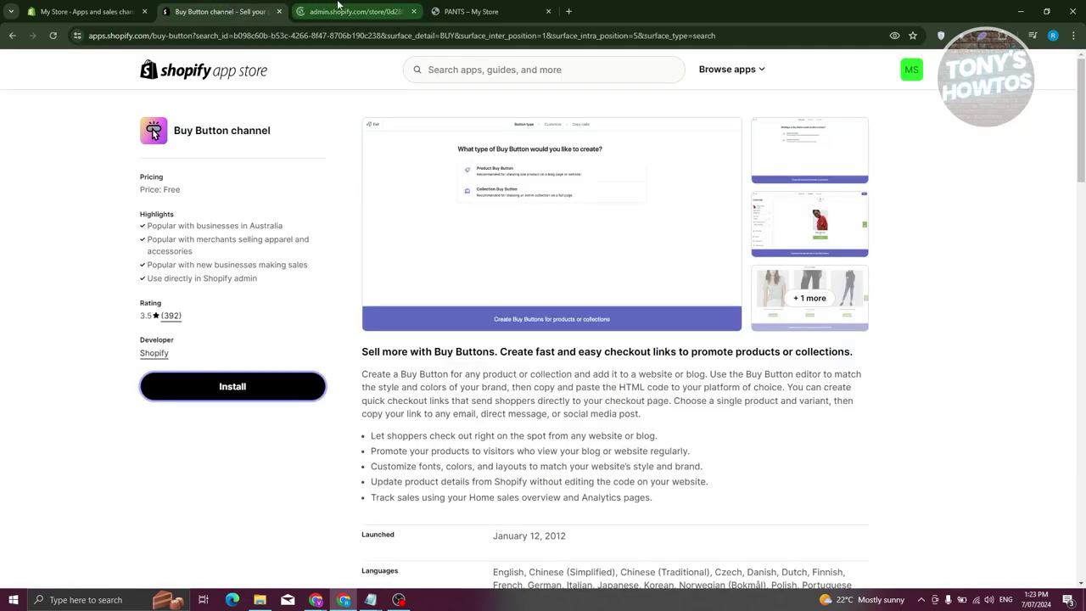
Install the Buy Button app on the store and close the app store listing and PANTS storefront pages
click(352, 10)
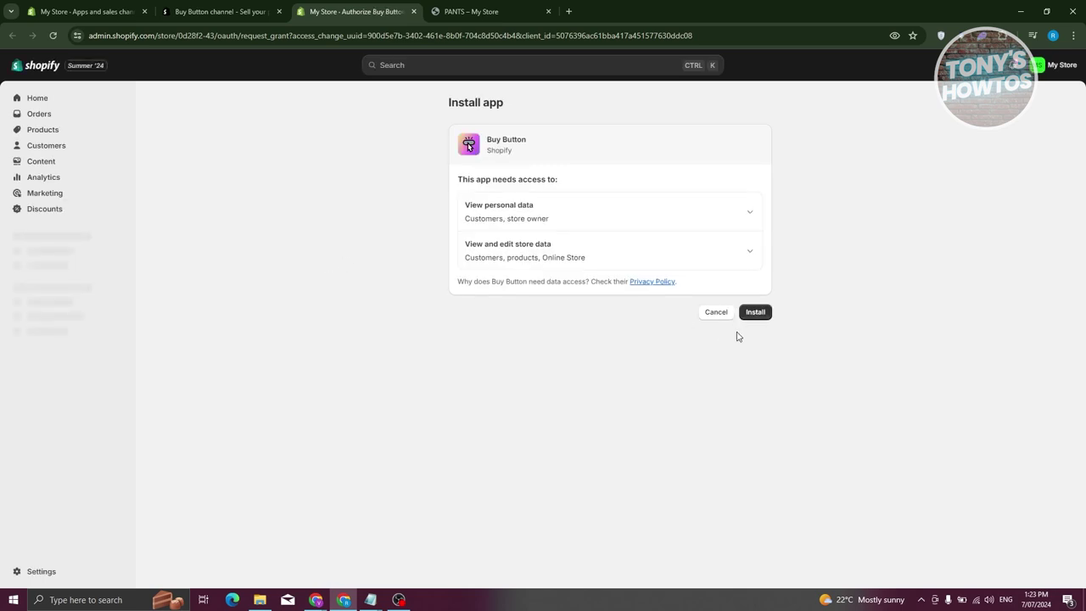
click(755, 311)
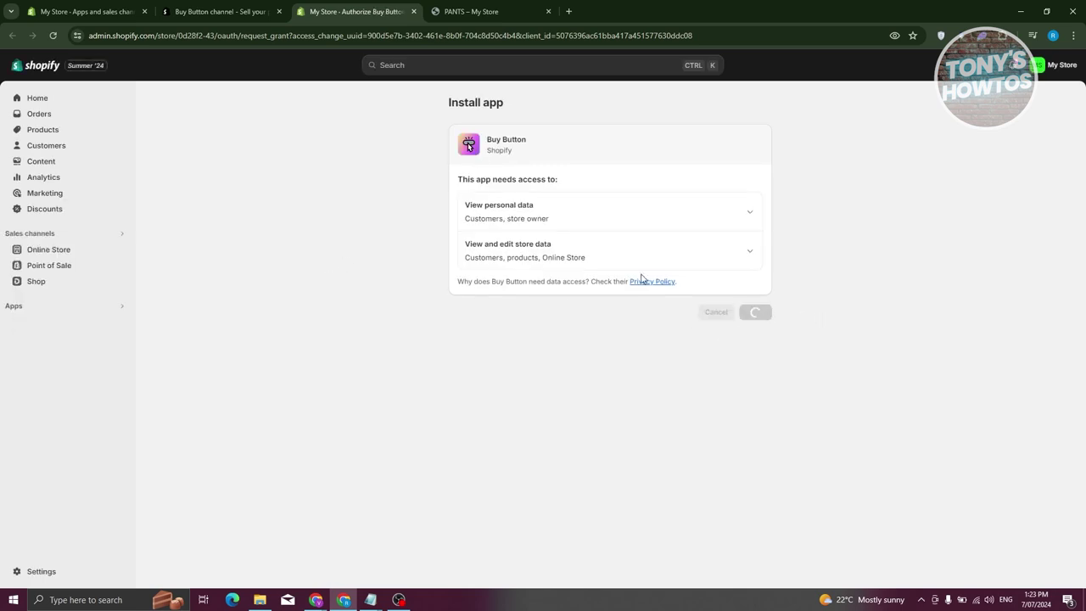
click(279, 11)
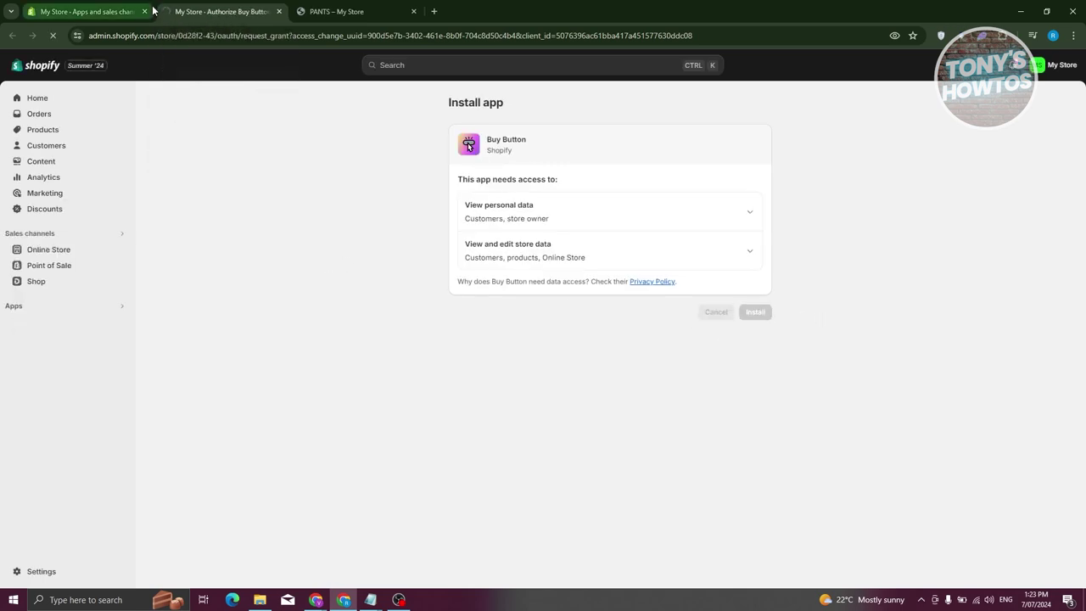
click(413, 11)
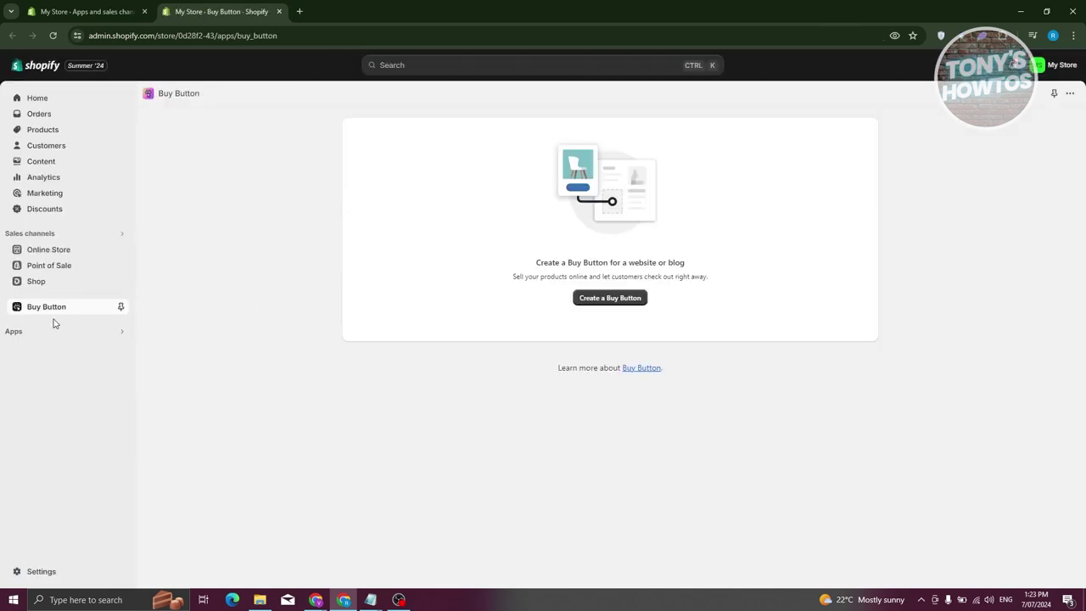
Create a Product Buy Button for the t-shirt product
click(618, 299)
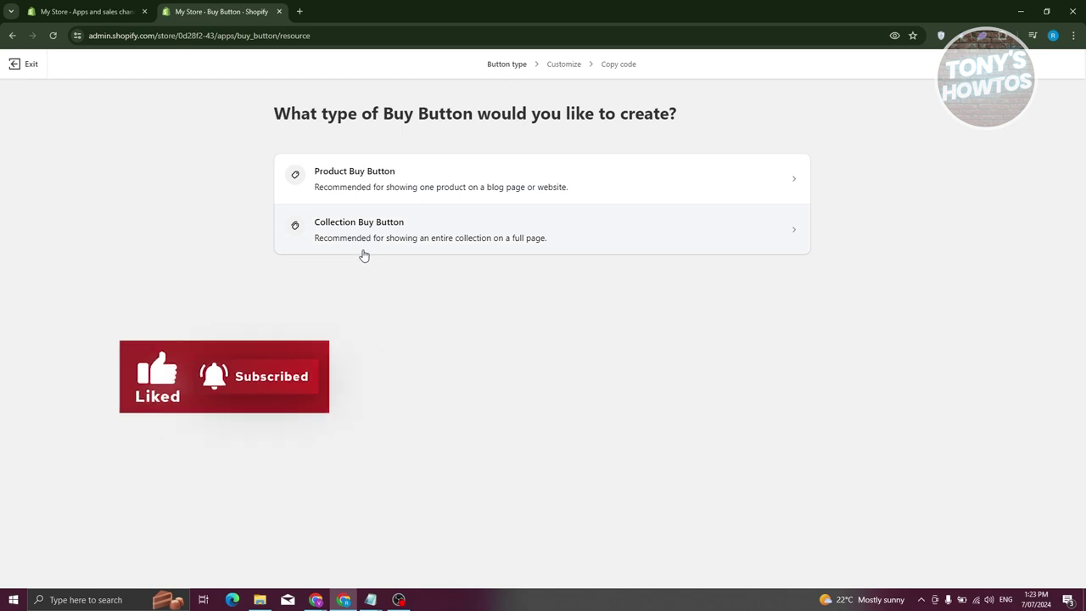
click(367, 188)
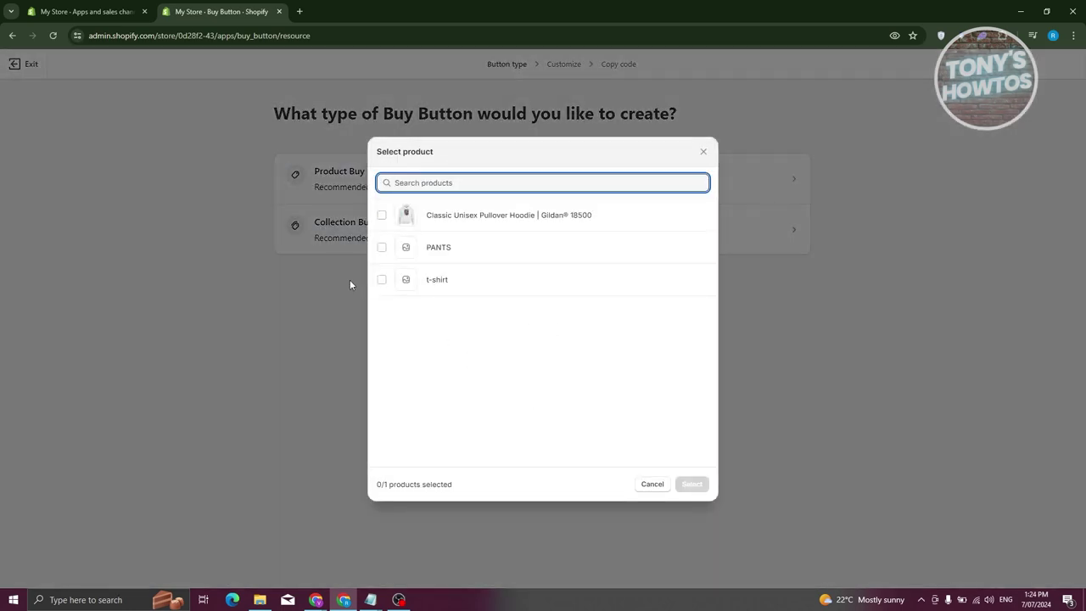
click(380, 285)
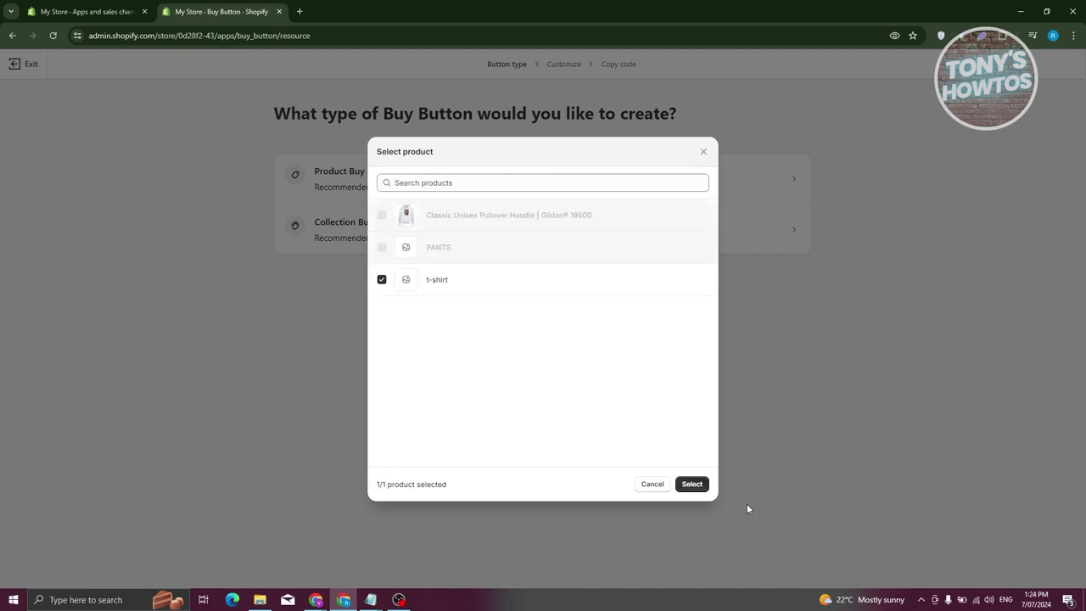
click(696, 484)
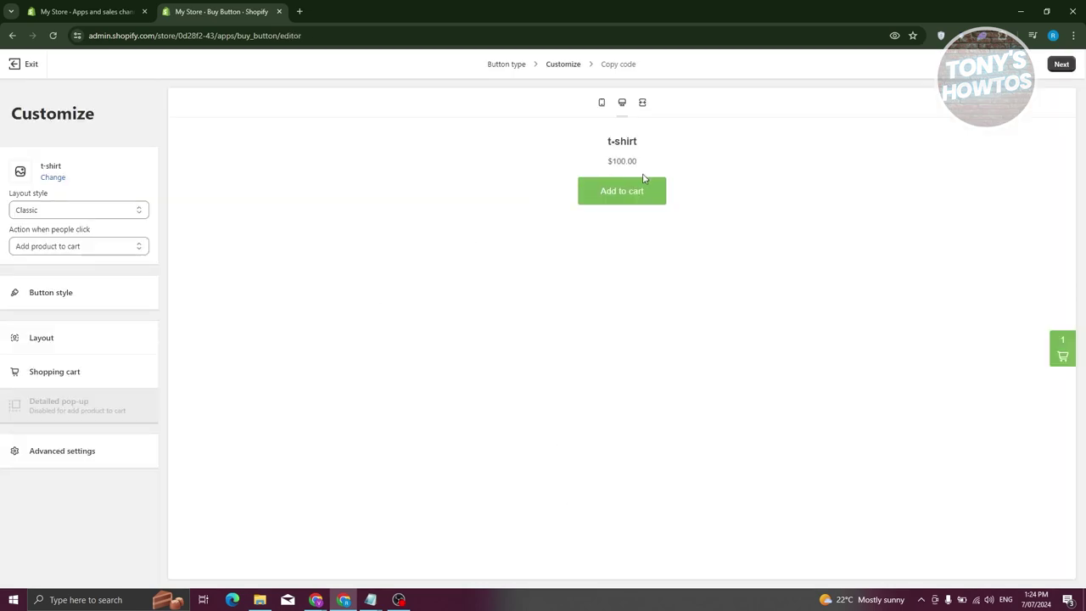
Try the Full view layout style for the t-shirt button, and switch the layout style to Basic
click(125, 216)
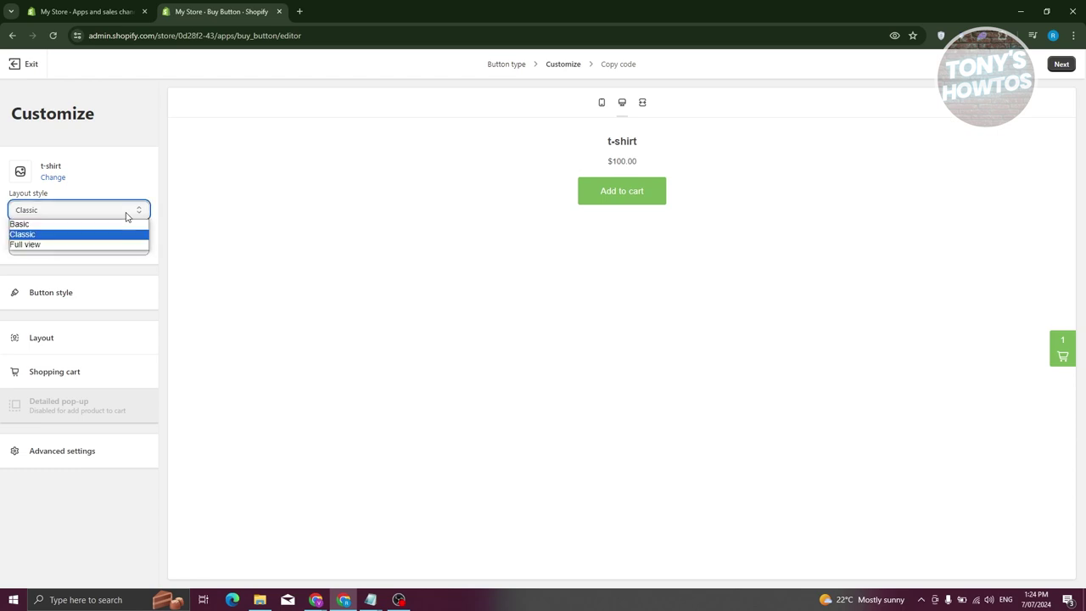
click(67, 244)
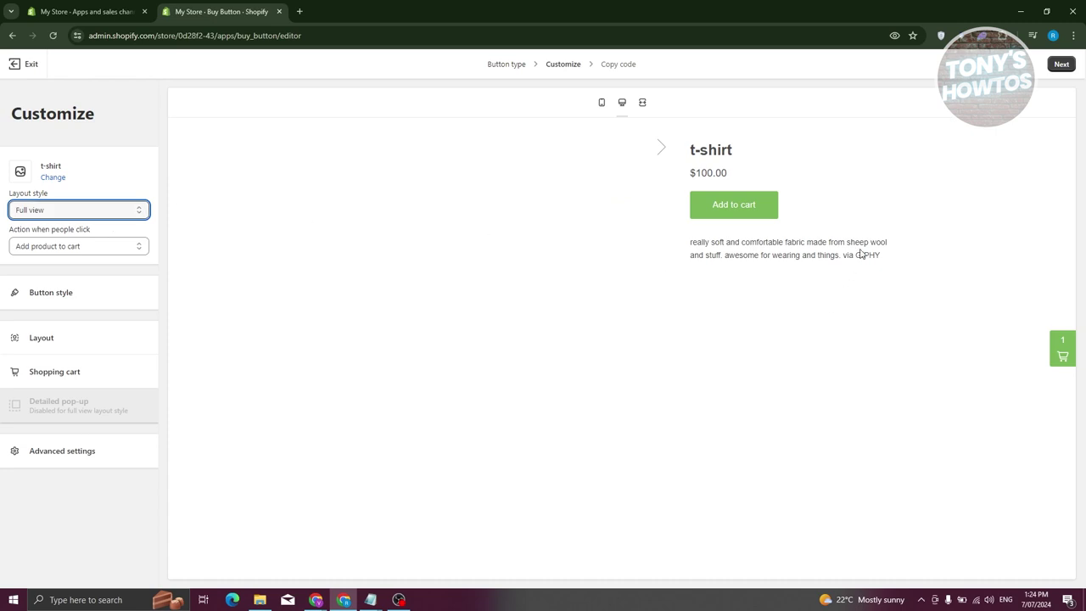
click(78, 209)
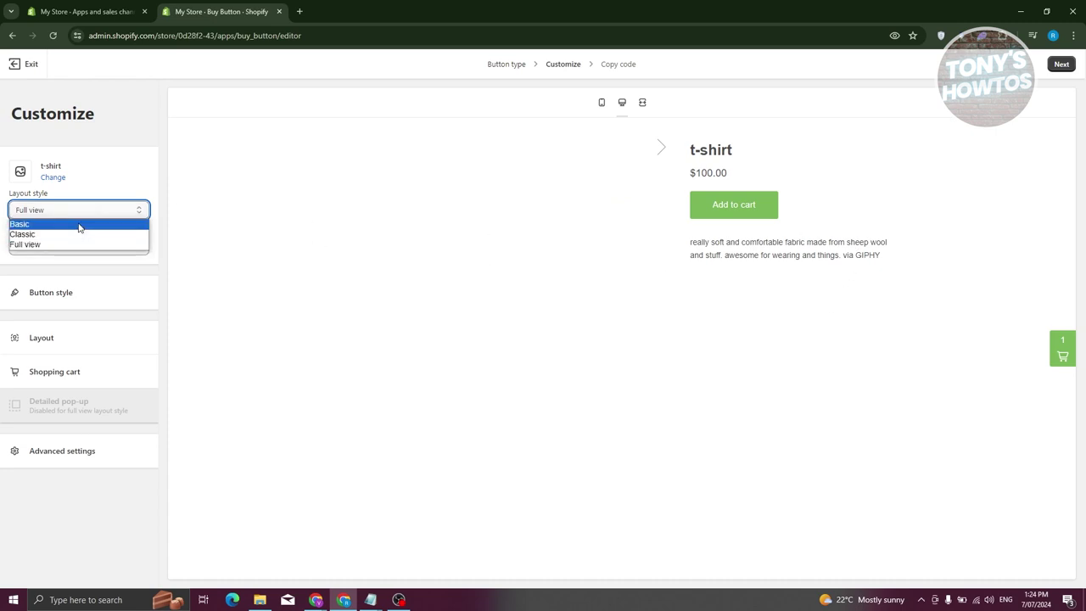
click(72, 224)
Try Direct to checkout as the button's click action, and return the layout style to Classic
click(108, 246)
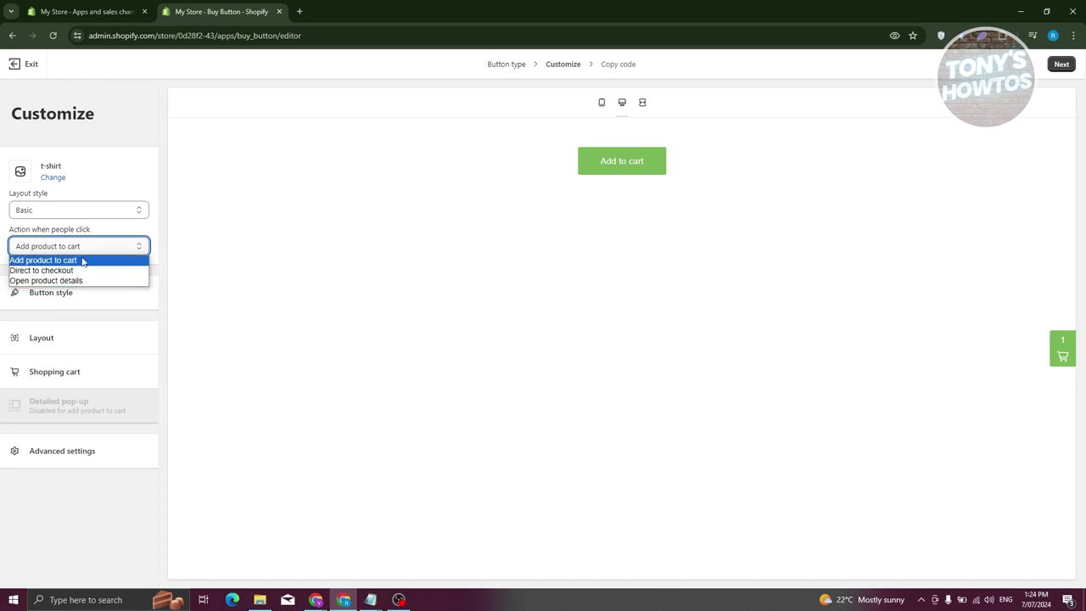
click(82, 270)
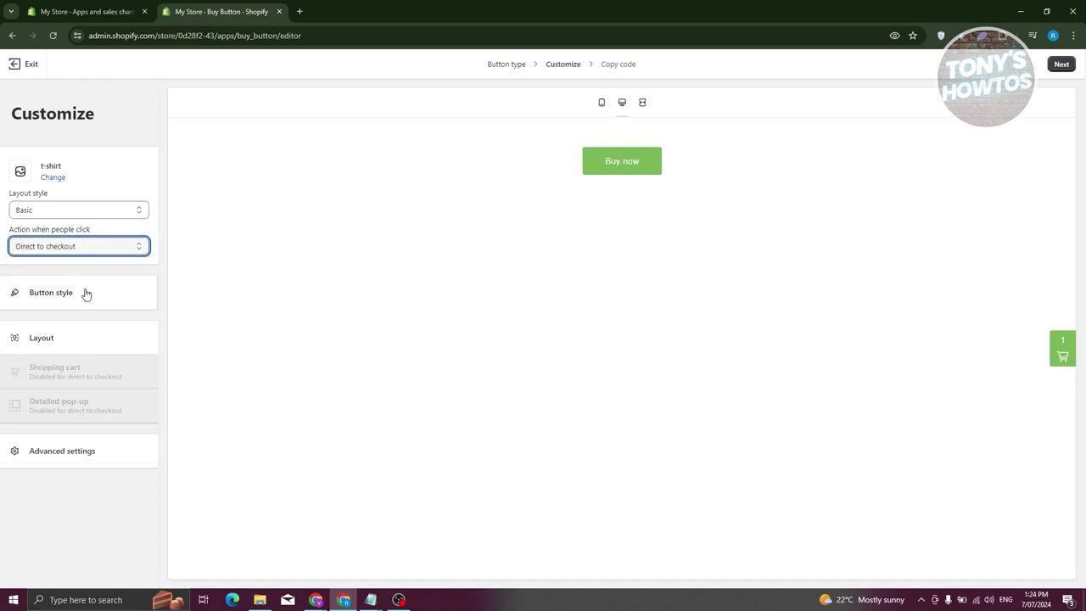
click(124, 210)
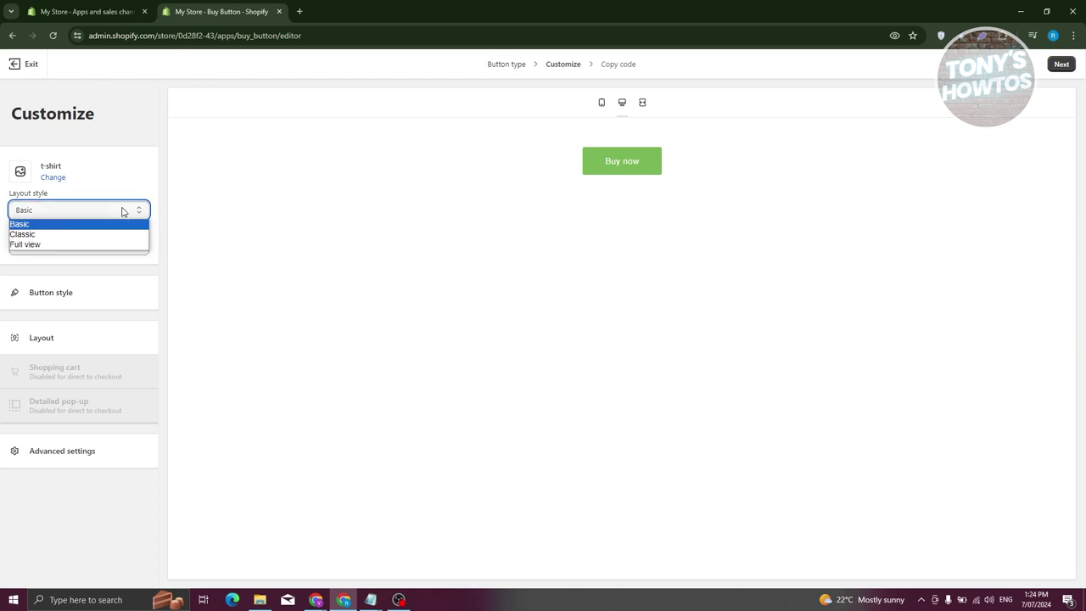
click(48, 234)
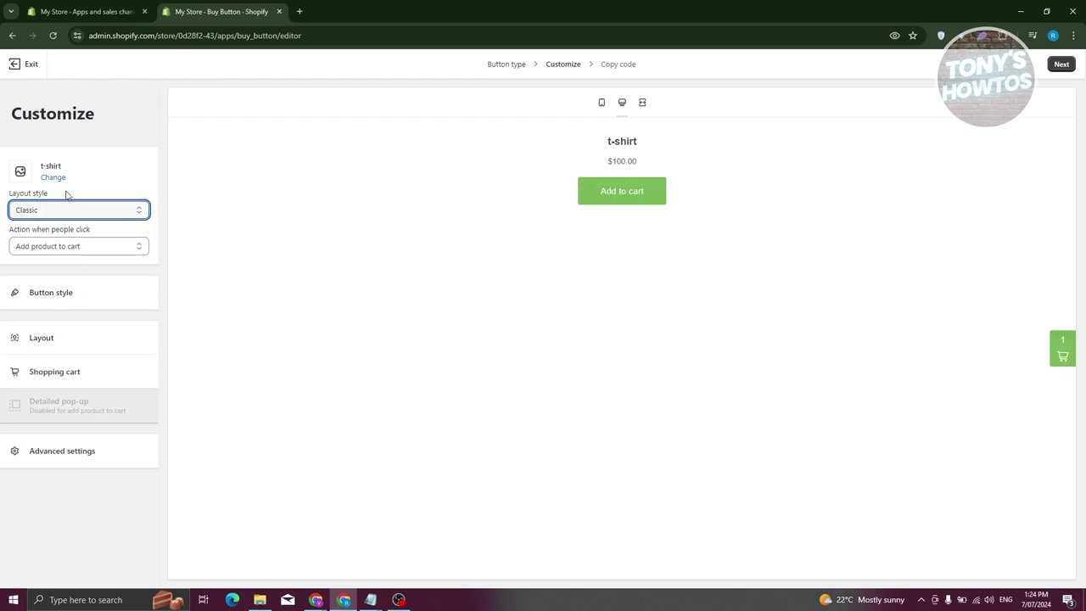
In the button style settings, set the button width to 76 px and the button corners to 10 px
click(55, 299)
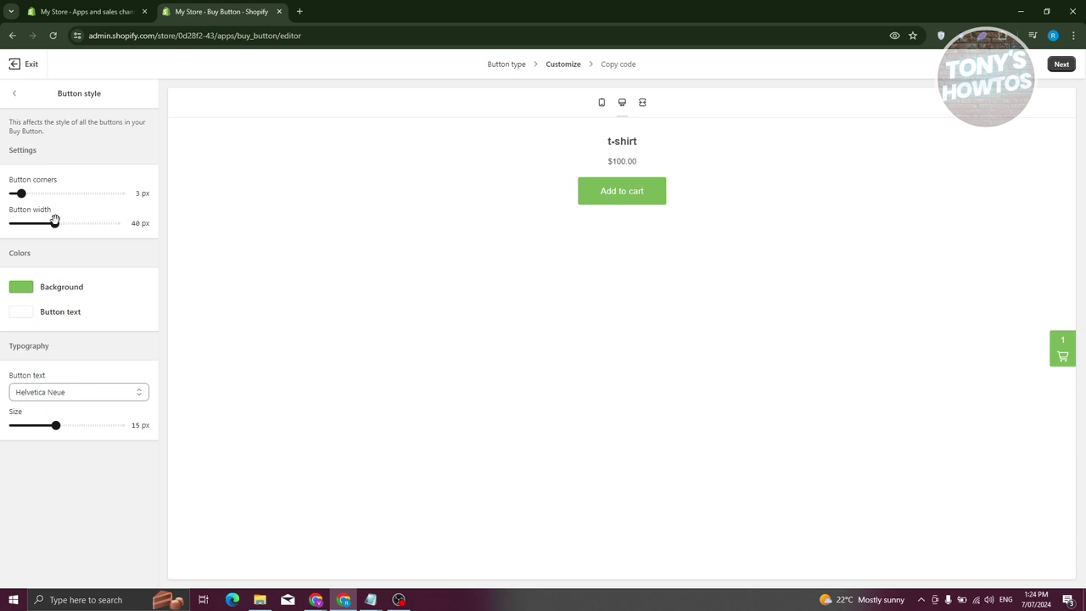
drag(54, 223, 91, 225)
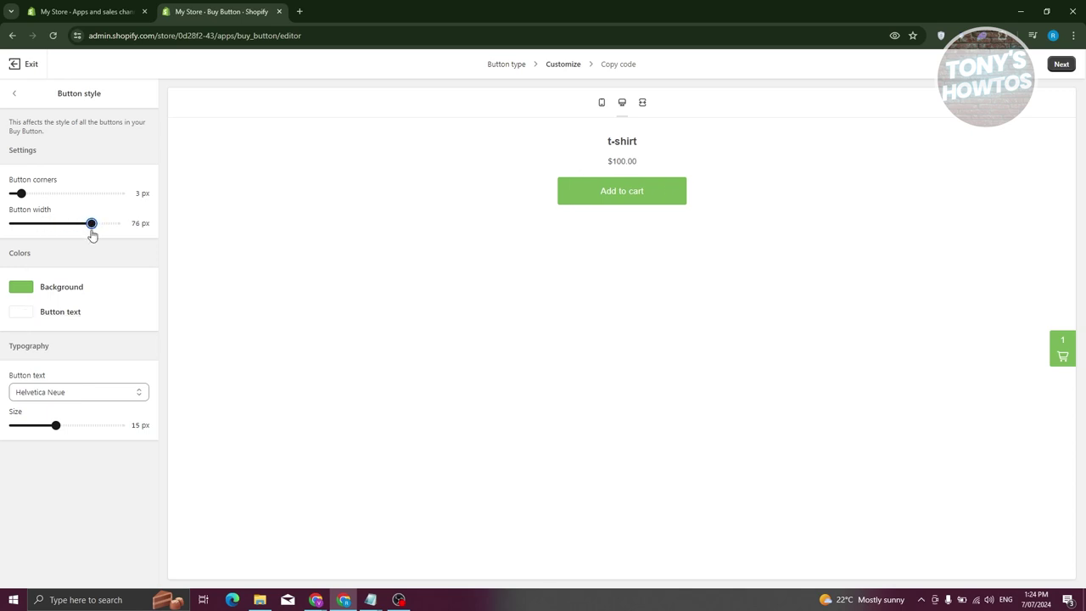
drag(21, 193, 40, 194)
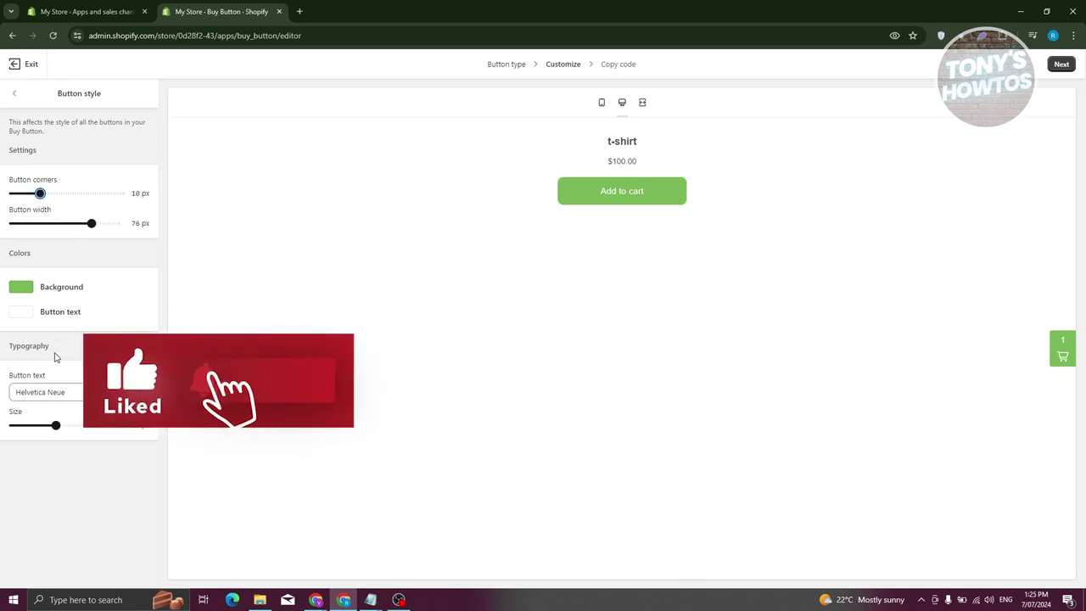
Change the button's background color to teal #57a5b6 and return to the main customization options
click(22, 288)
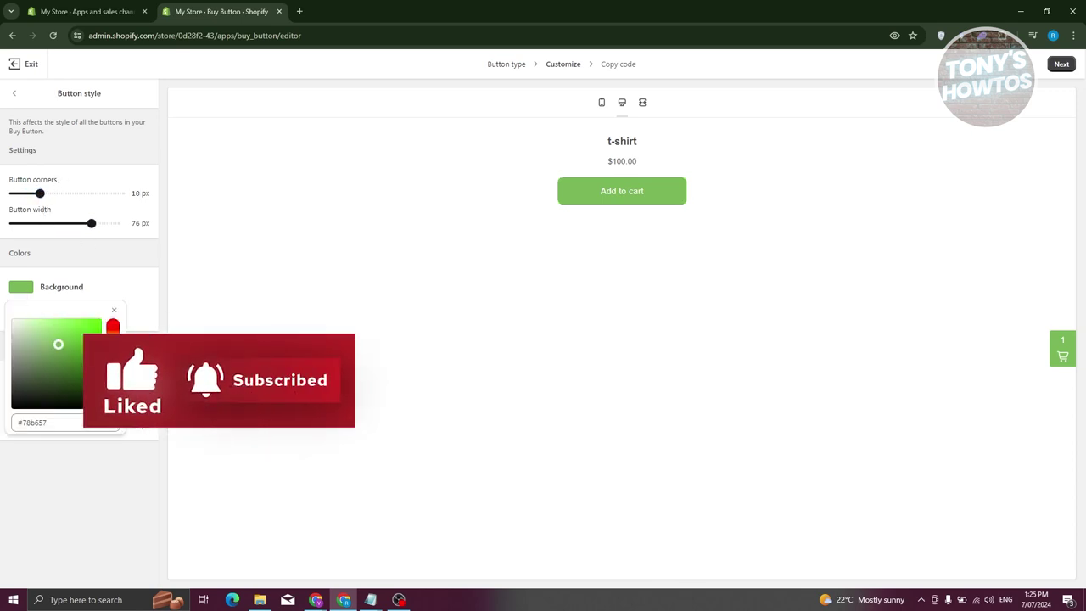
click(113, 366)
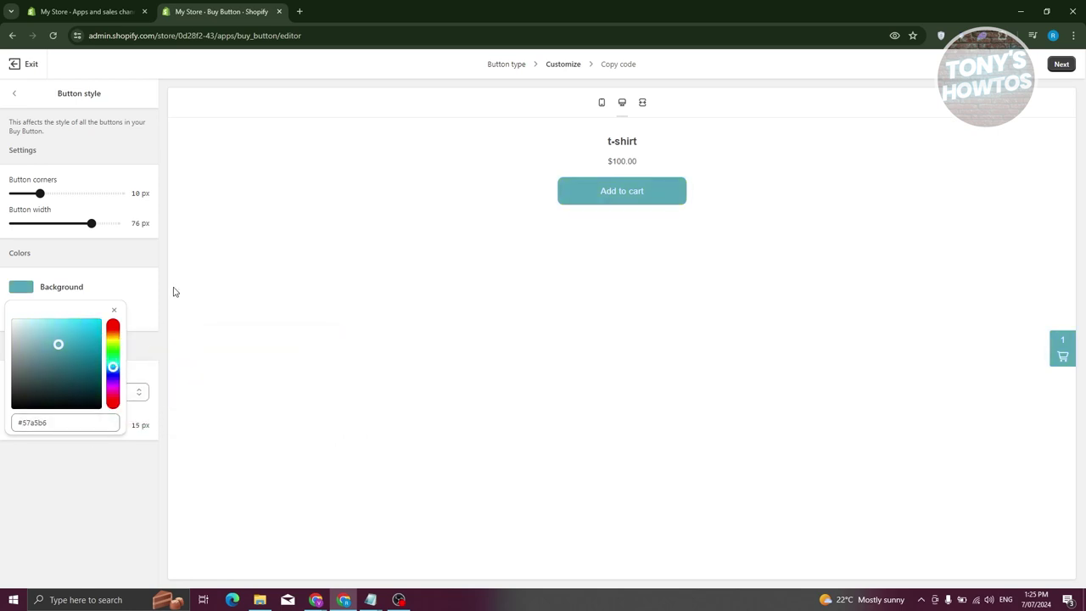
click(146, 273)
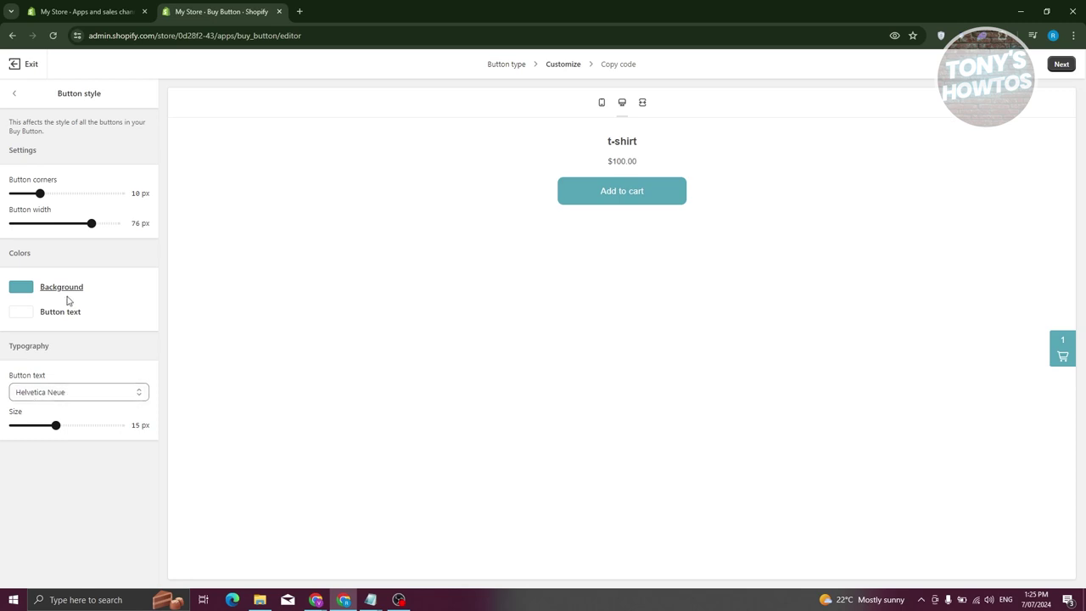
click(16, 95)
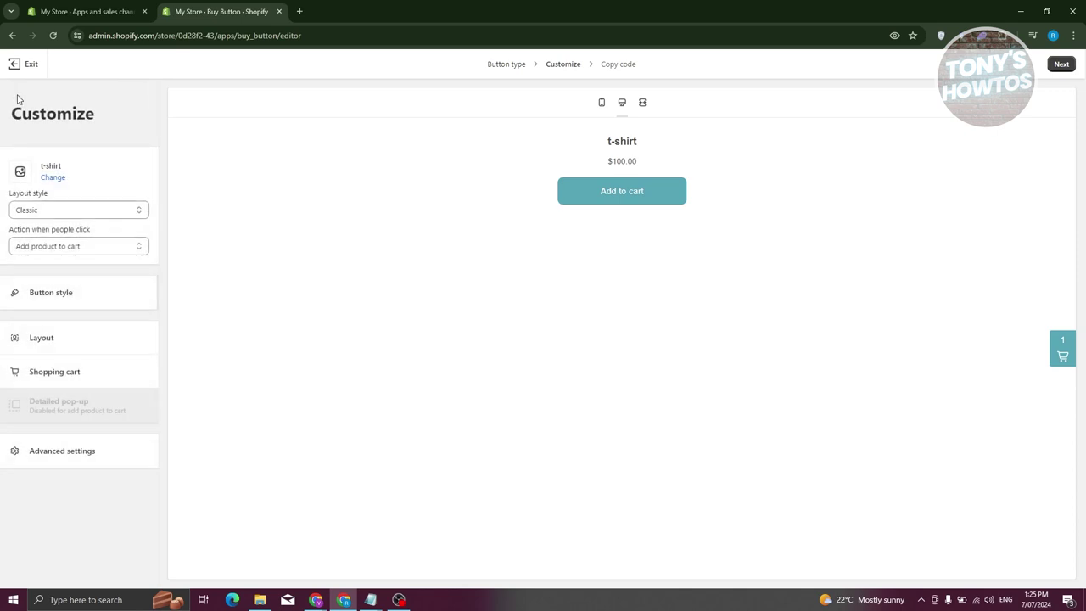
Review the Buy Button's layout, shopping cart and advanced checkout settings without changing them
click(42, 339)
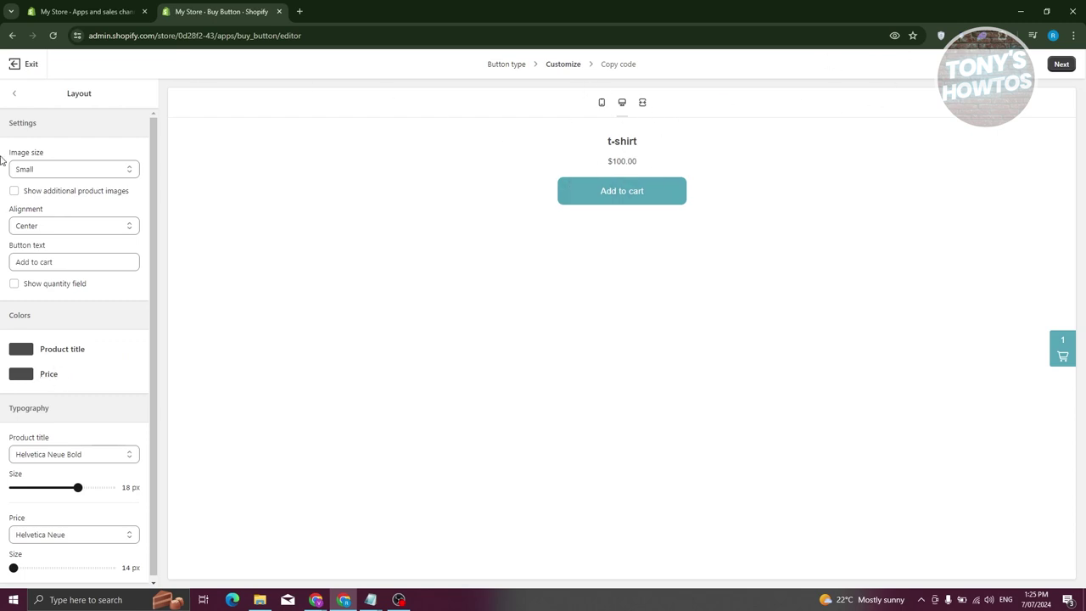
click(16, 94)
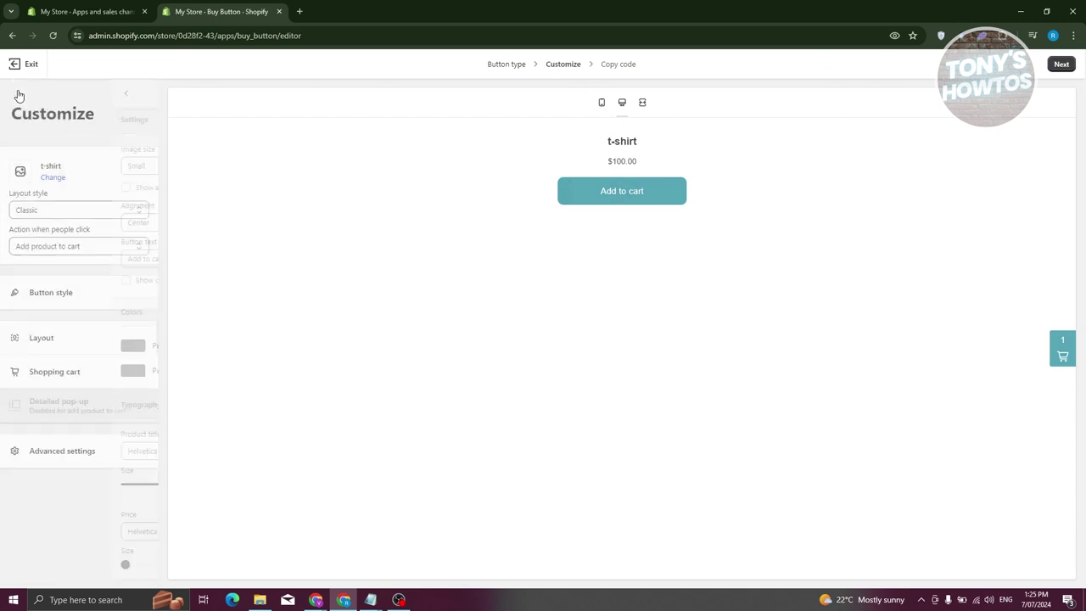
click(44, 373)
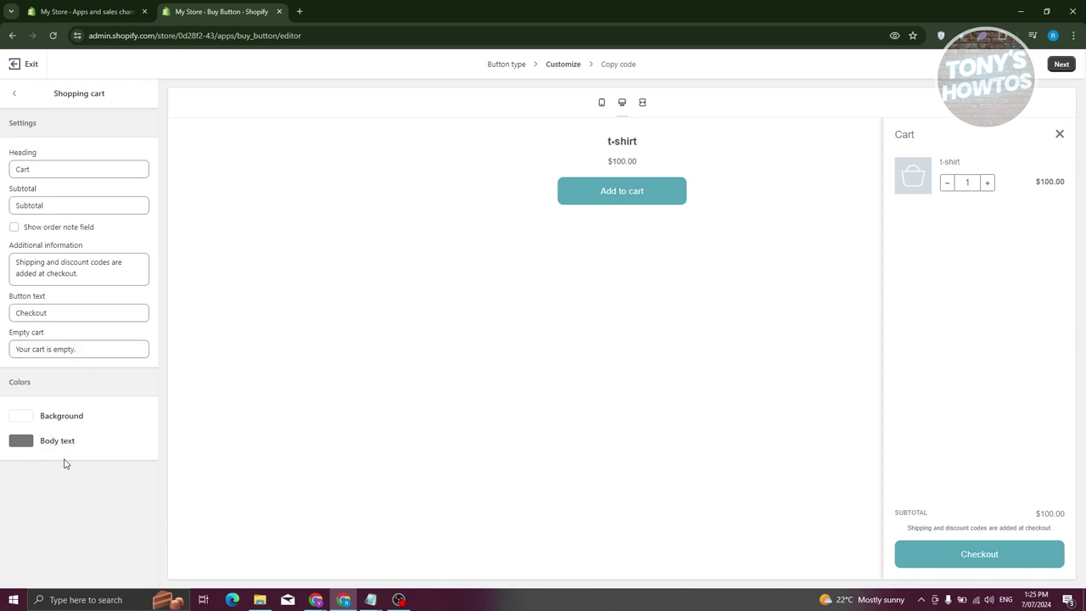
click(14, 93)
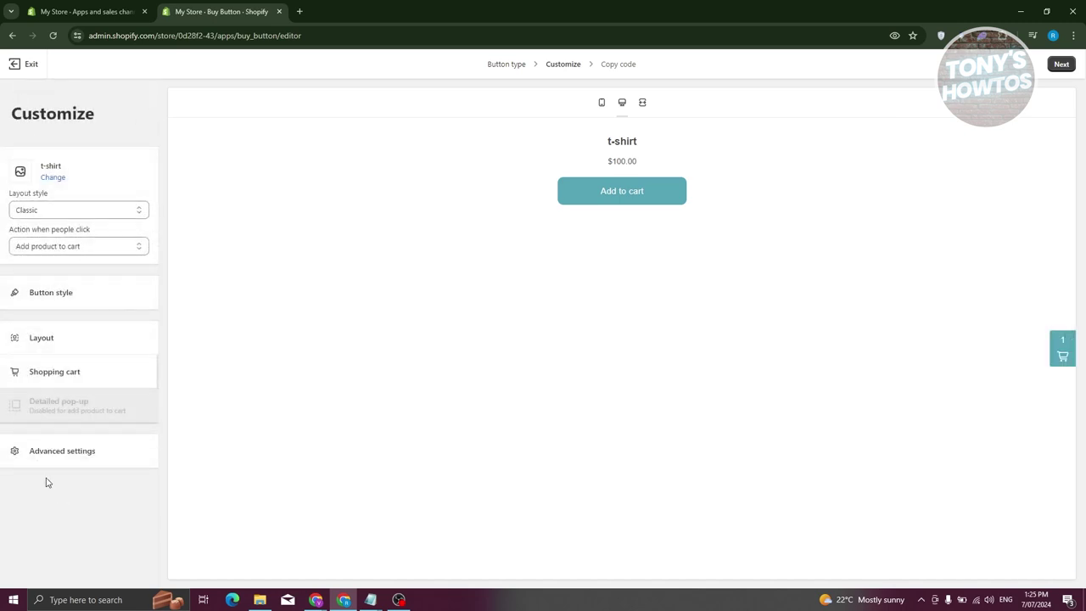
click(48, 452)
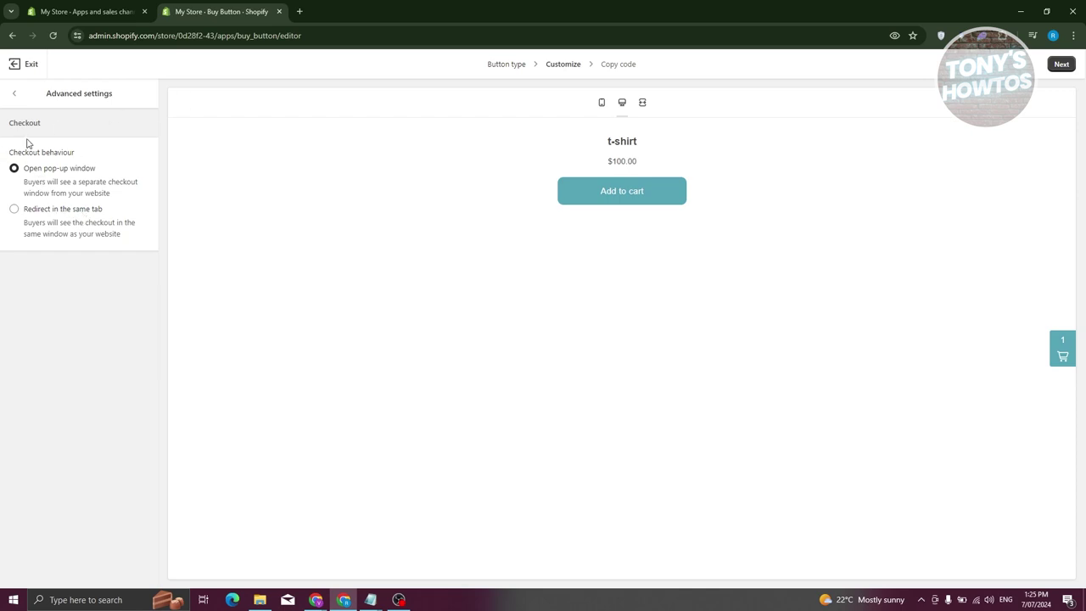
click(15, 94)
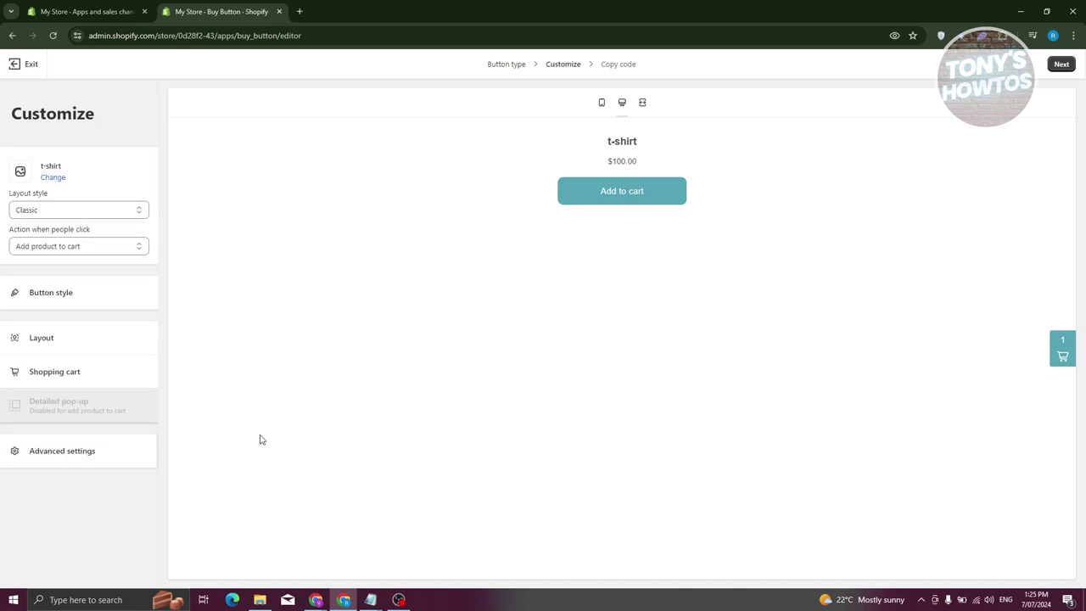
Finish customizing the t-shirt Buy Button and proceed to its embed code
click(1061, 66)
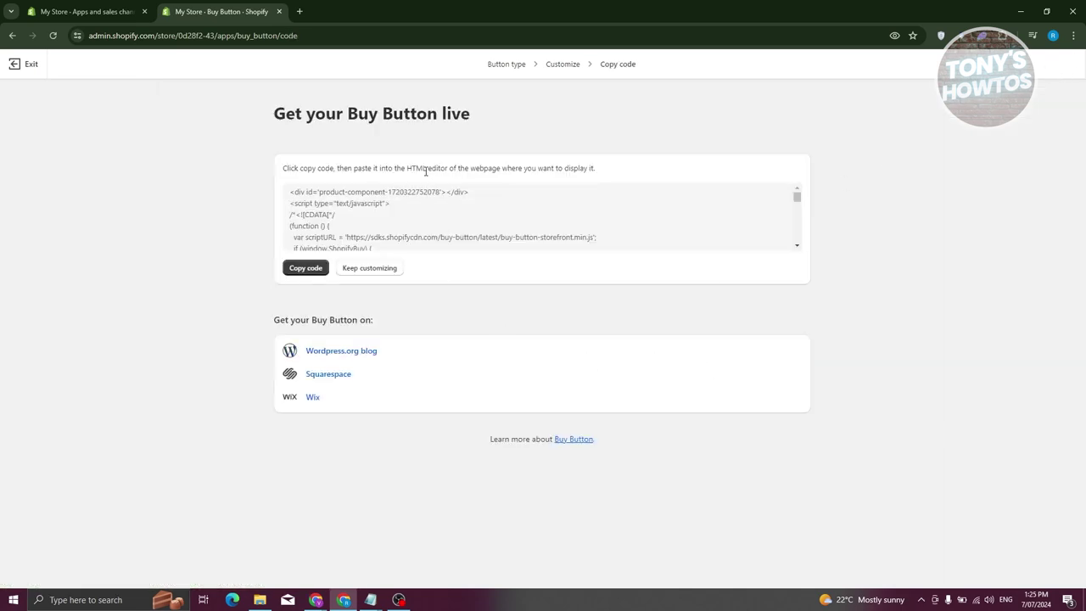
Look through the generated embed code for the t-shirt Buy Button and copy it
scroll(443, 237, down, 4)
click(310, 269)
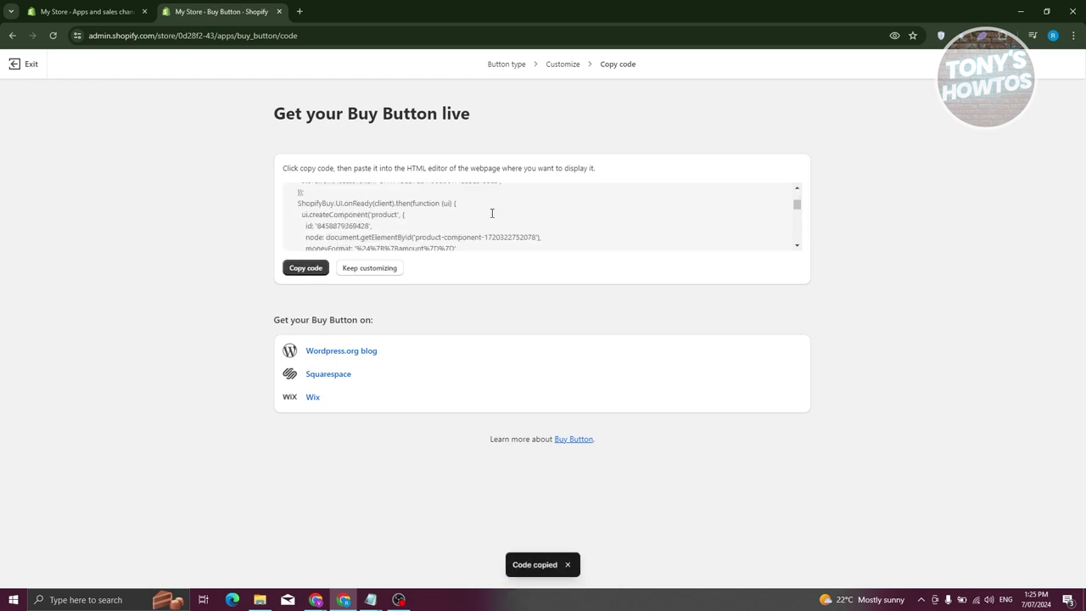
scroll(555, 220, down, 10)
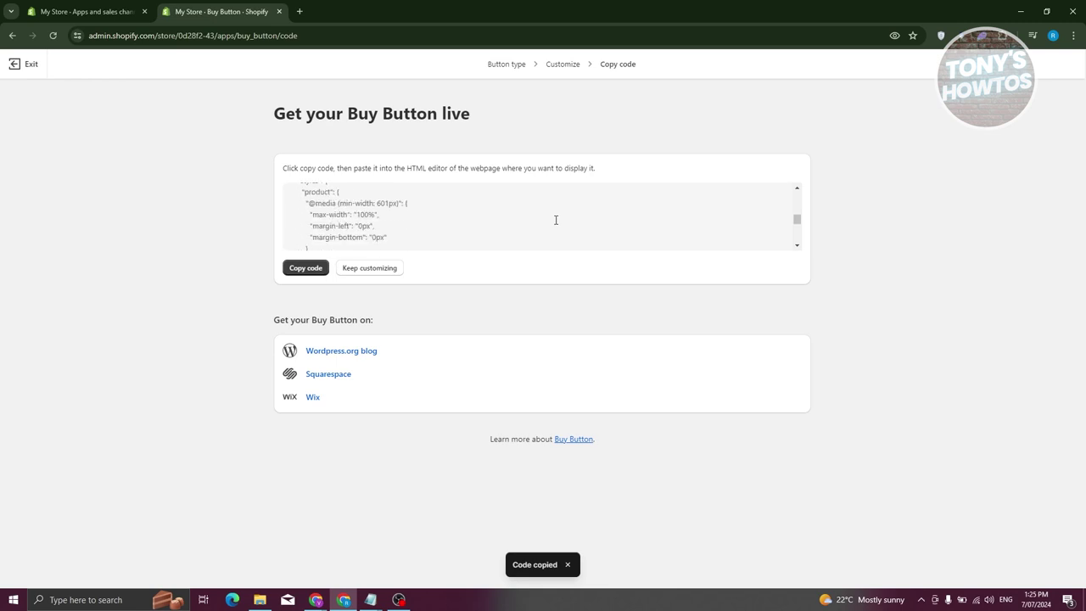
scroll(556, 220, down, 3)
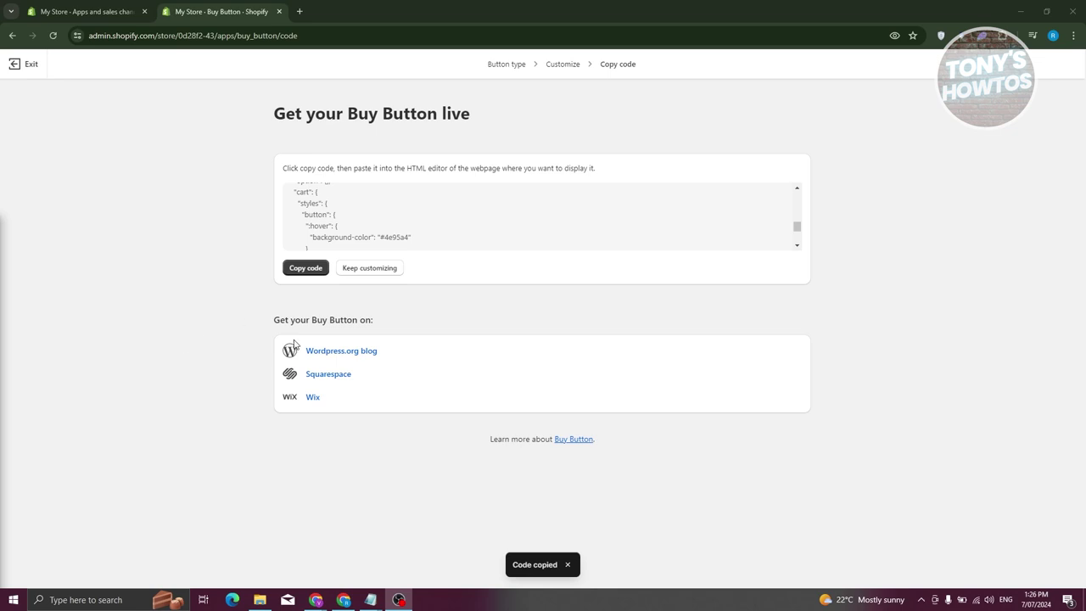
click(313, 278)
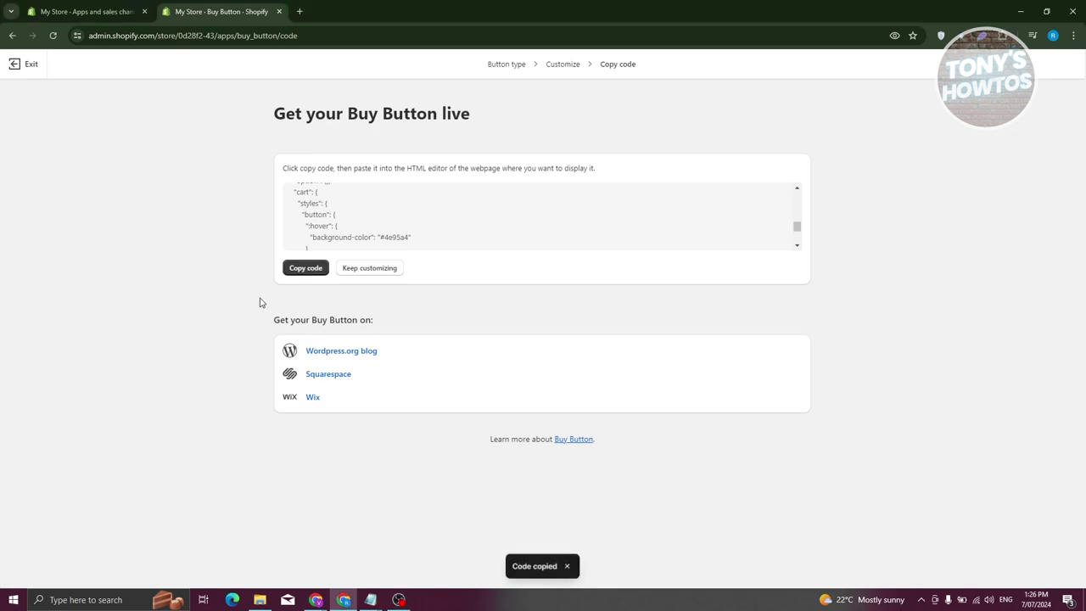
Leave the Buy Button setup and add a new online store page titled "ADVERTISEMENT FOR A PRODUCT"
click(23, 67)
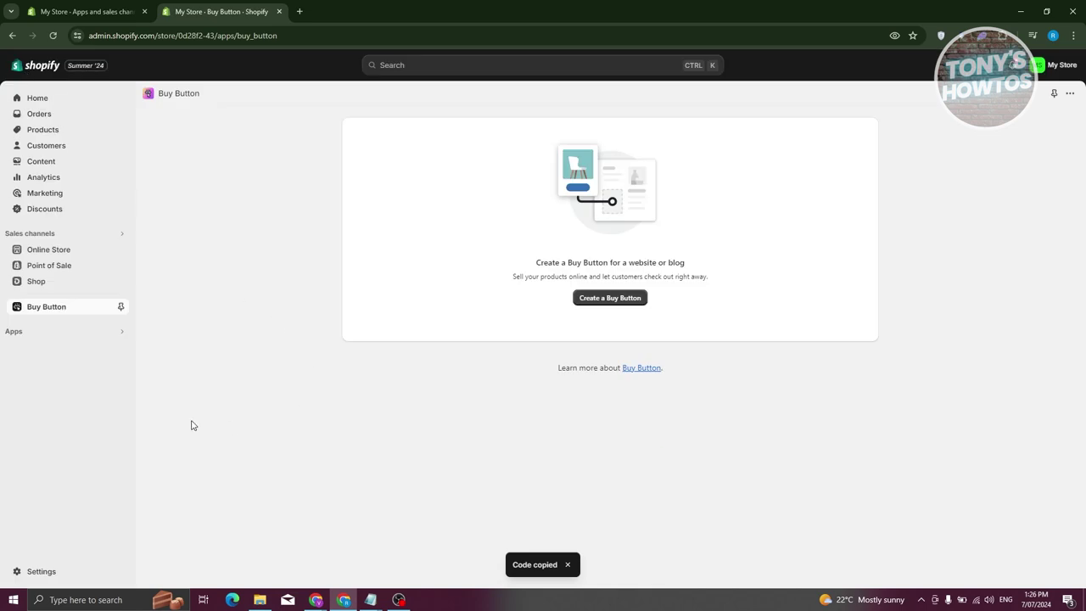
click(74, 250)
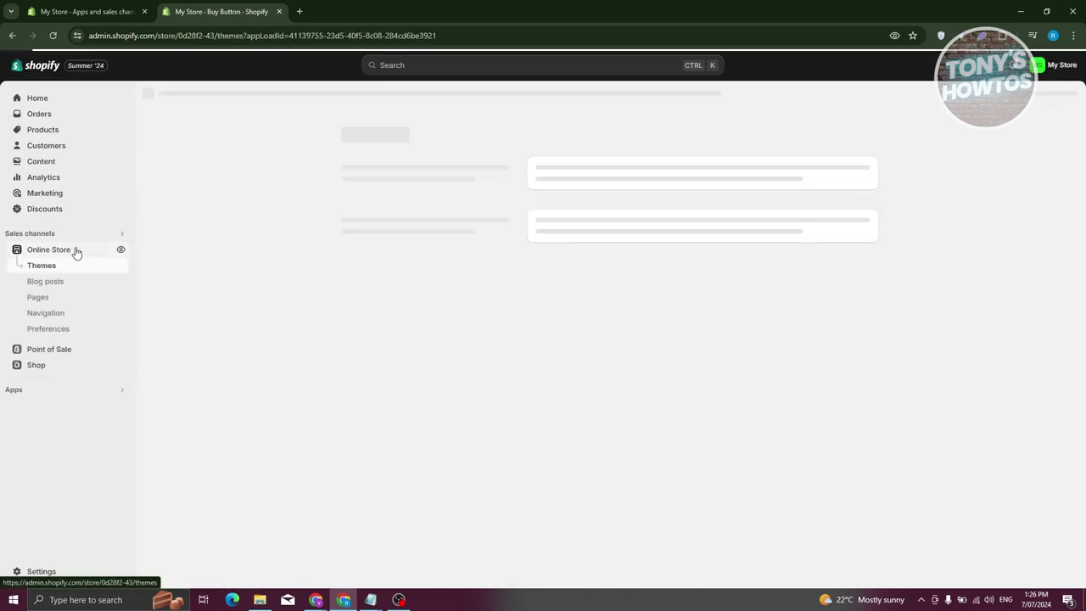
click(66, 304)
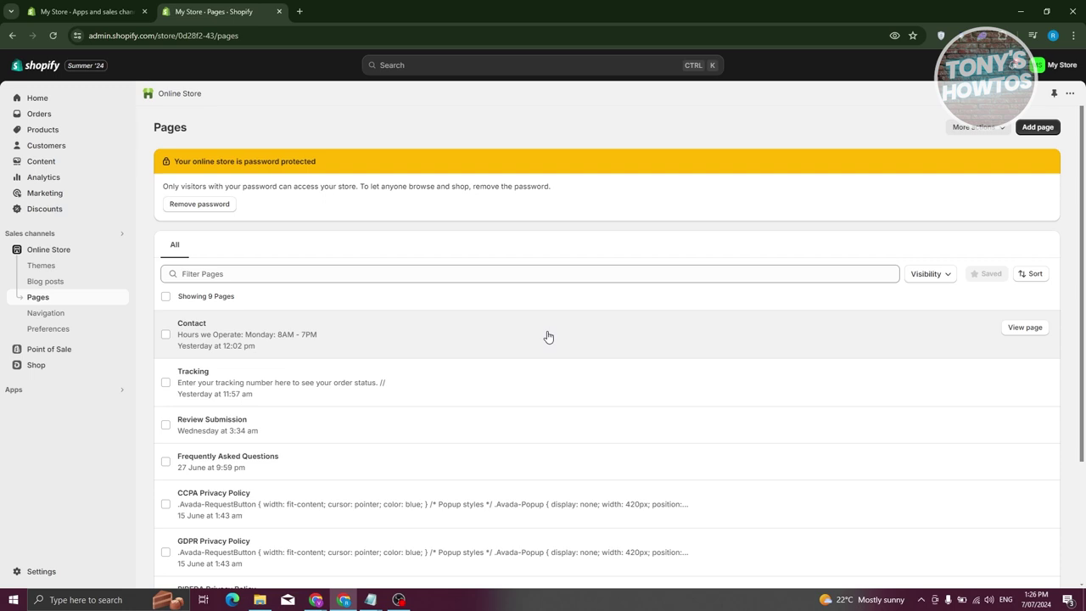
click(1038, 127)
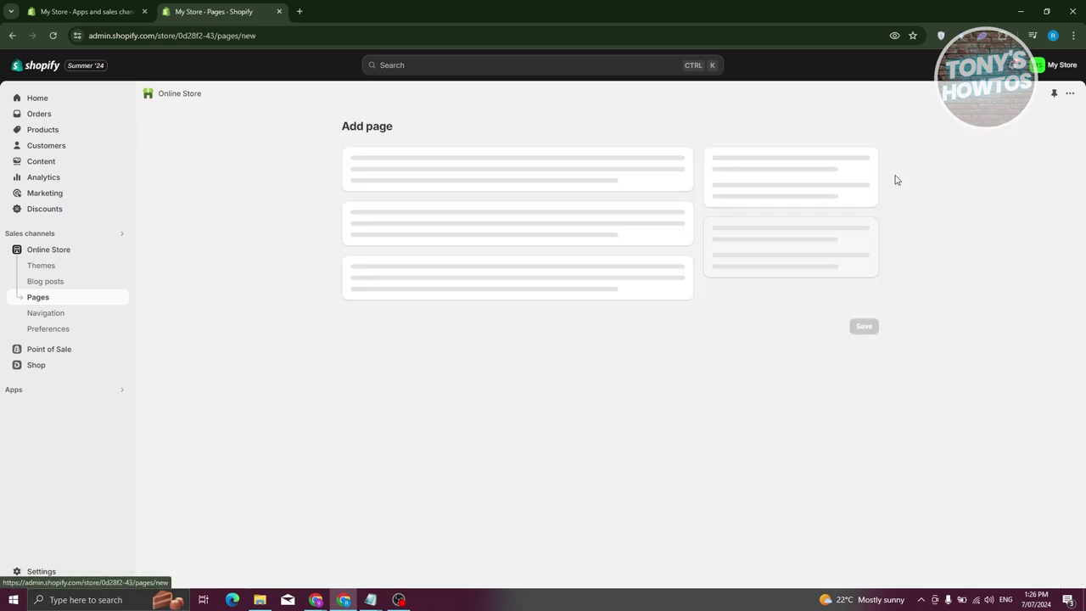
click(420, 180)
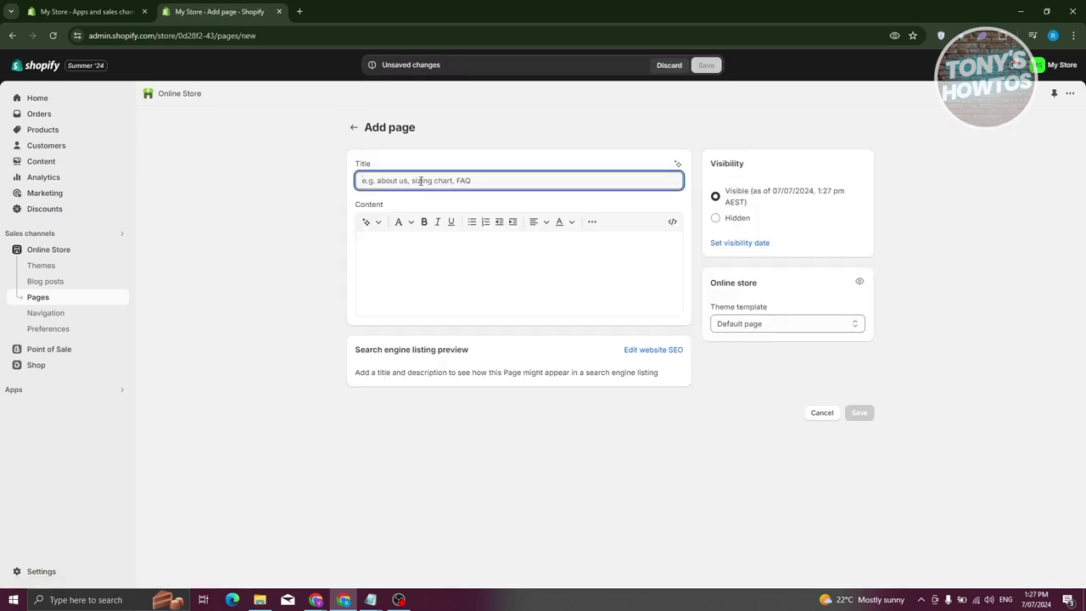
text(ADVERTISEMENT FOR A PRODUCT)
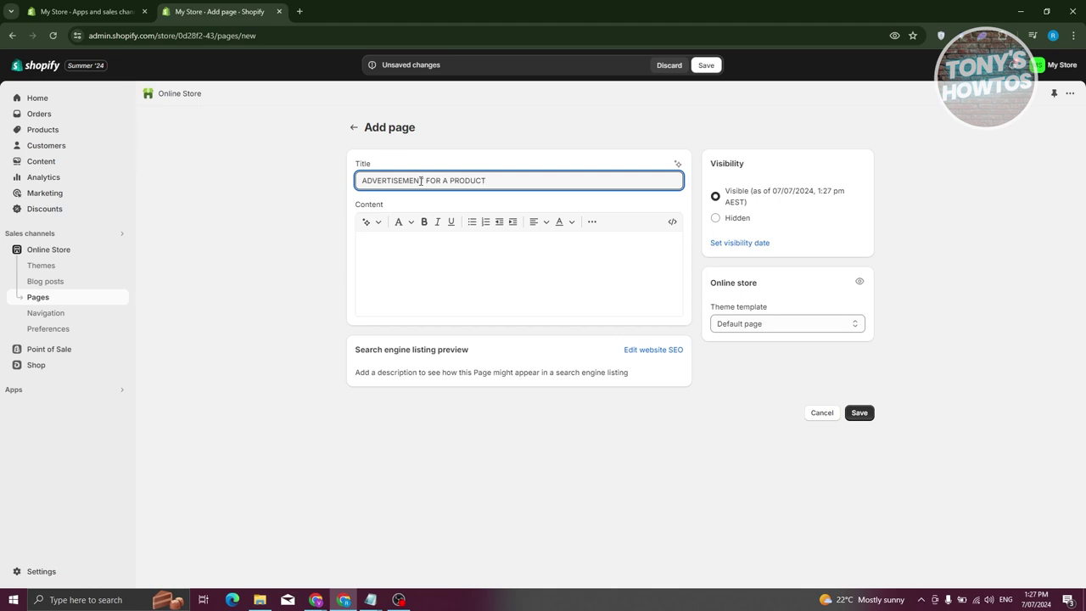
Paste the copied Buy Button code into the page content as HTML, then return to the visual editor
click(674, 222)
click(425, 261)
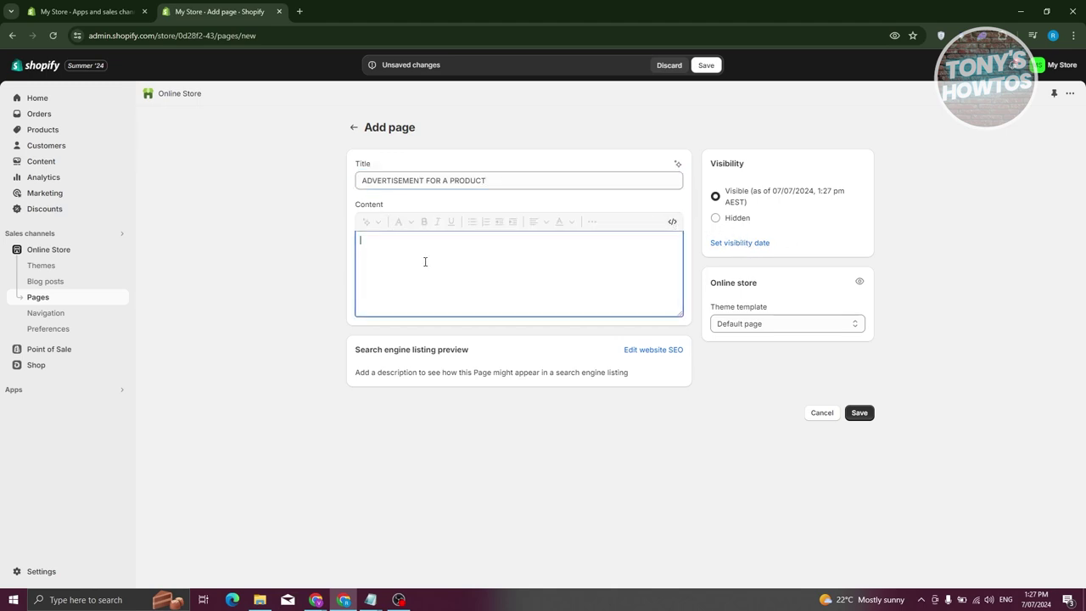
key(ctrl+v)
scroll(457, 286, up, 10)
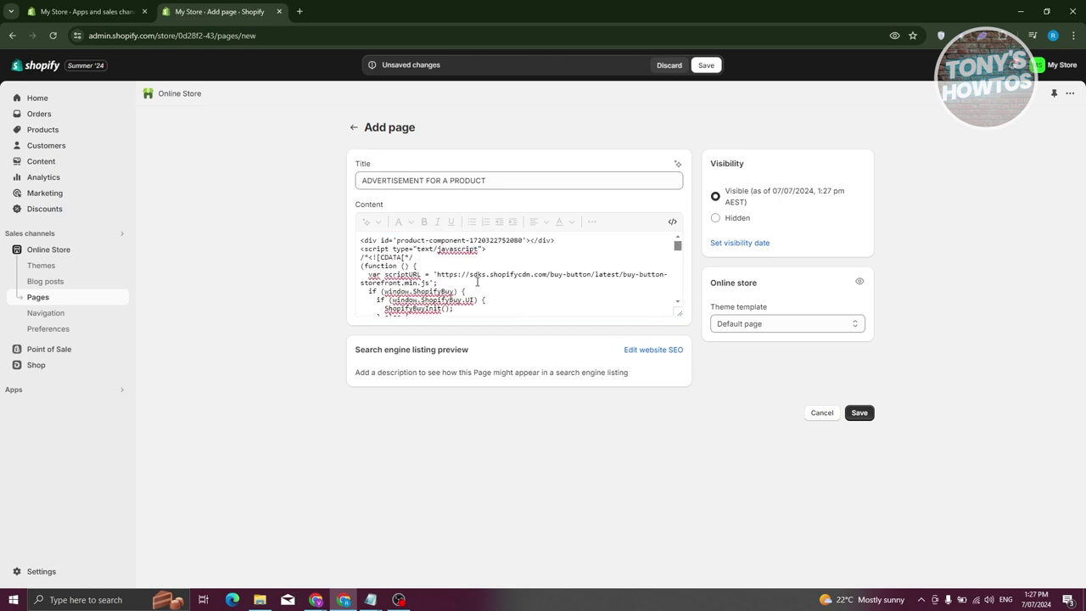
click(672, 224)
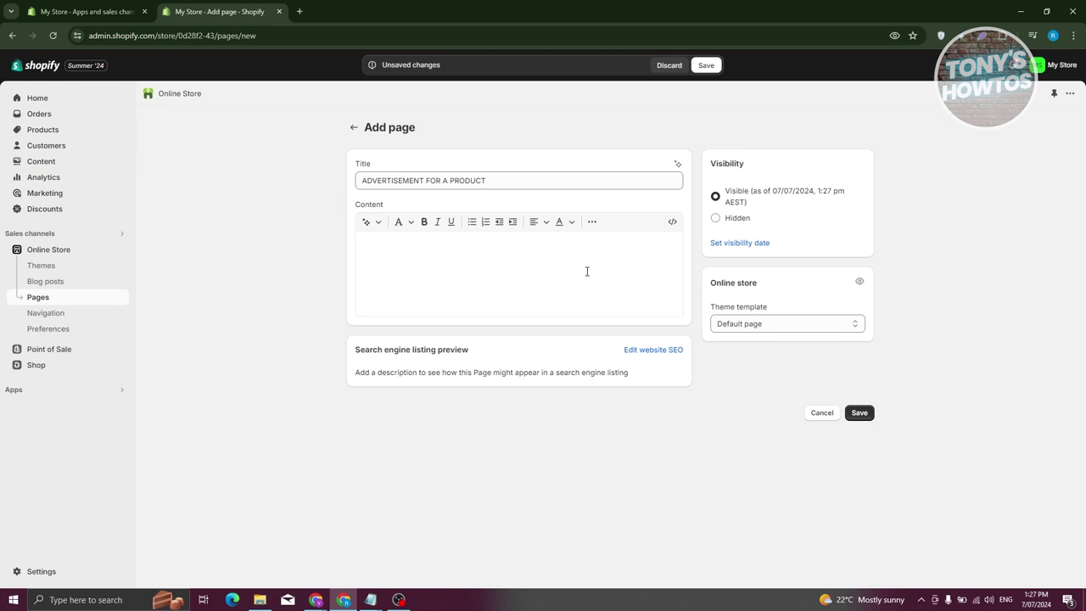
Reopen the page content's HTML and review the pasted Buy Button code
click(630, 250)
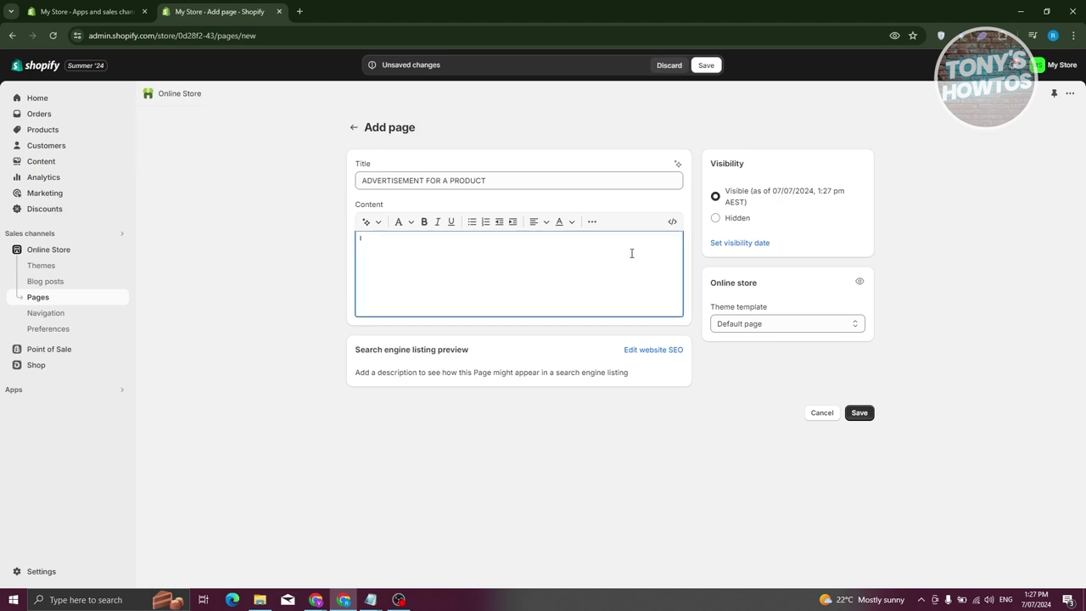
click(674, 224)
scroll(584, 268, down, 10)
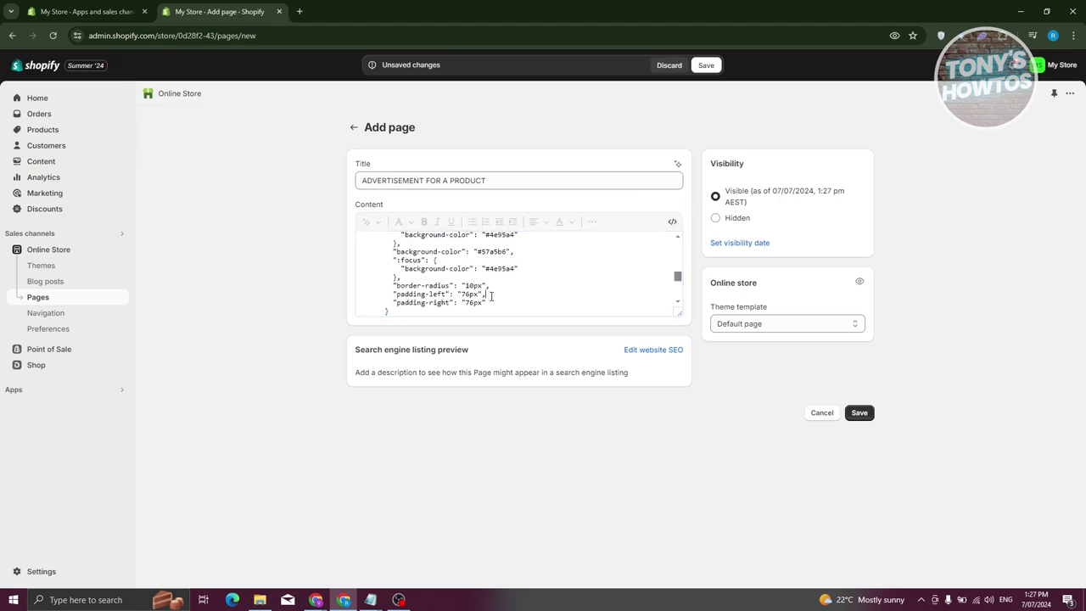
scroll(490, 296, down, 8)
scroll(495, 294, up, 15)
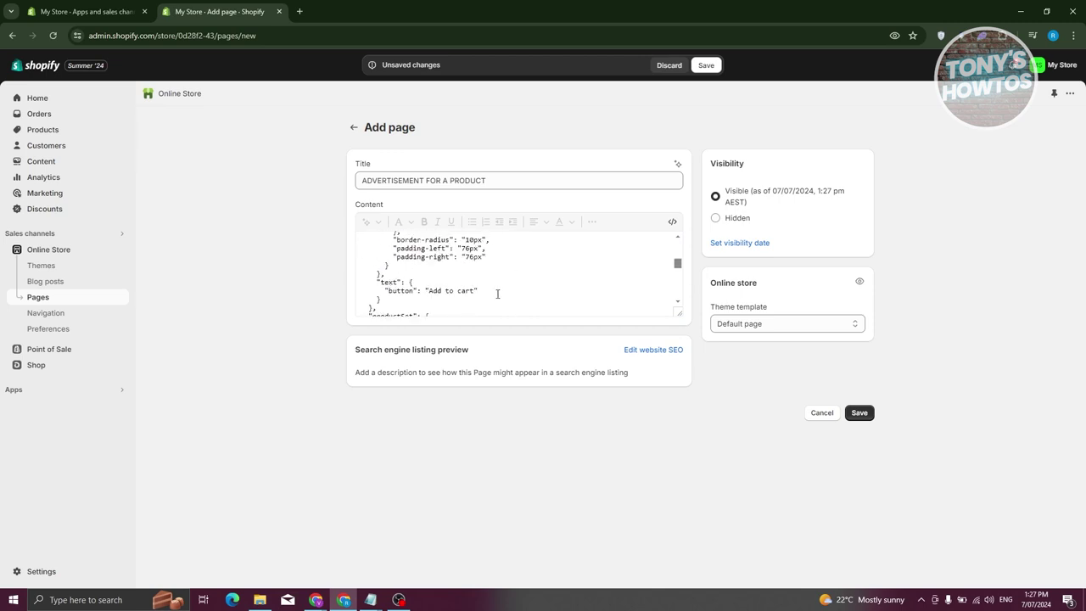
Switch the content back to the visual editor, save the new page and view it on the online store
click(671, 222)
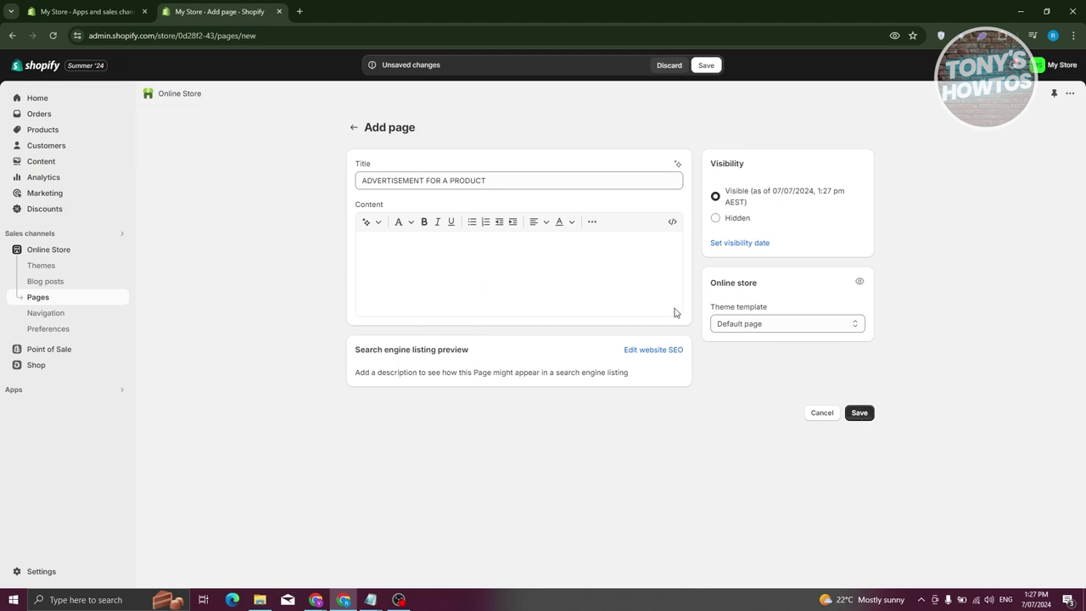
click(863, 415)
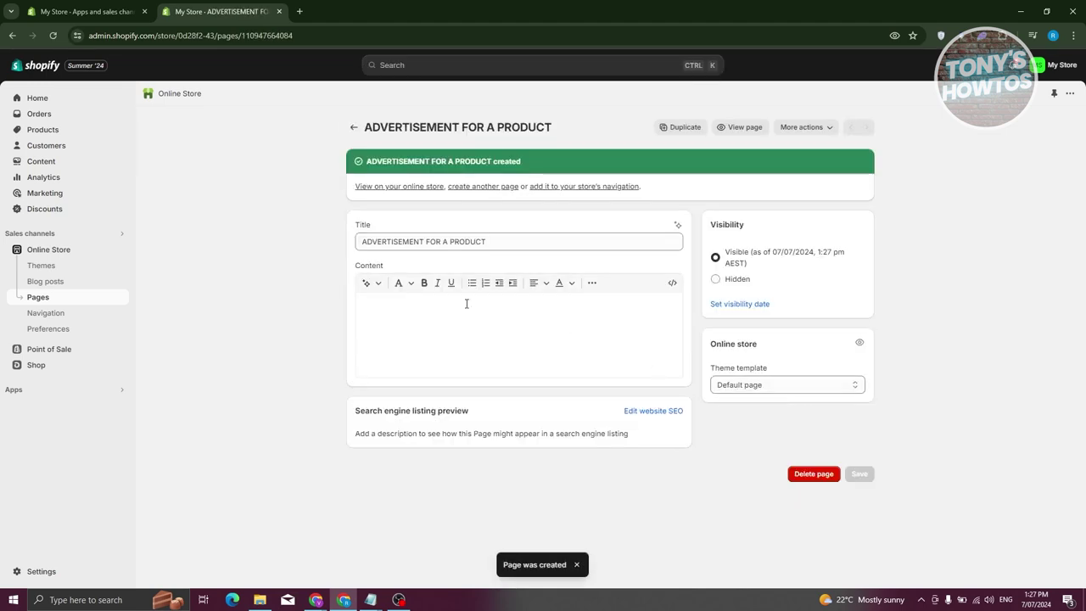
click(729, 129)
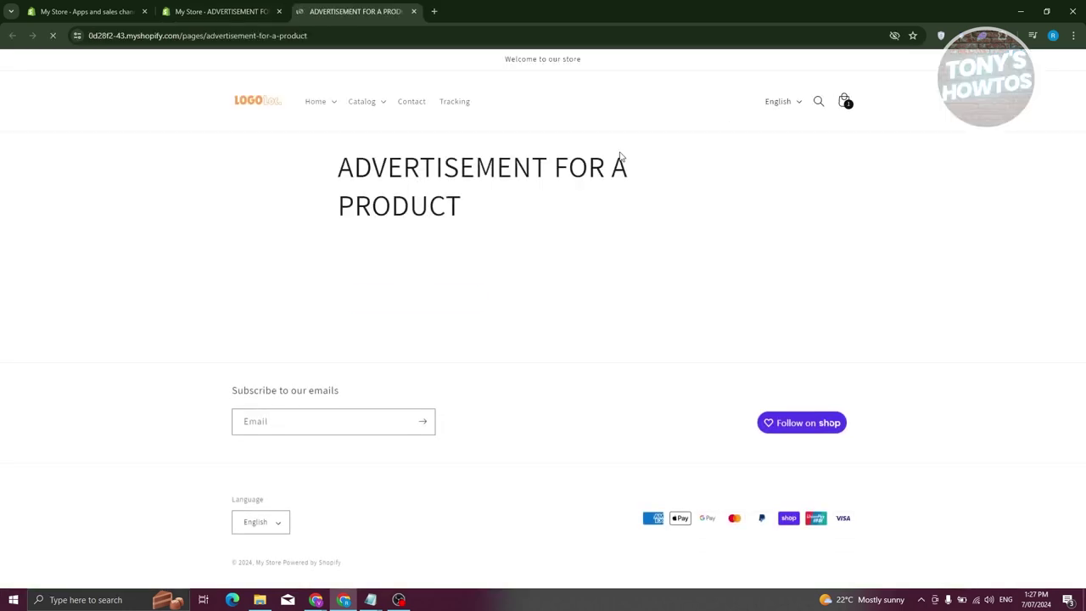